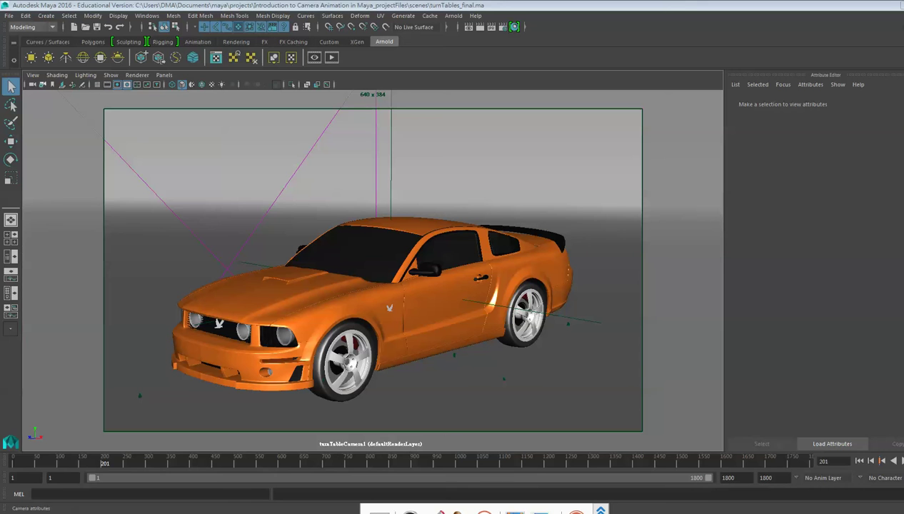
Bring up the Open Scene dialog from the File menu, then close it without loading anything.
click(8, 15)
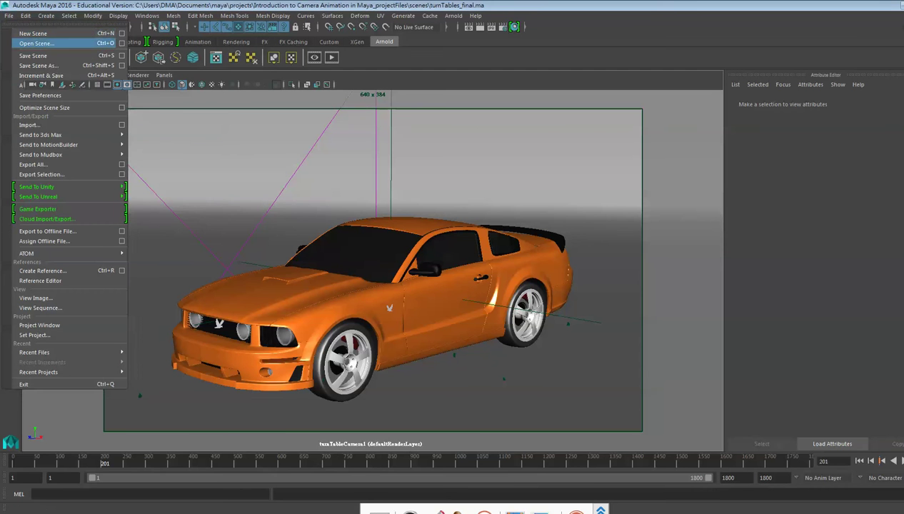
click(36, 44)
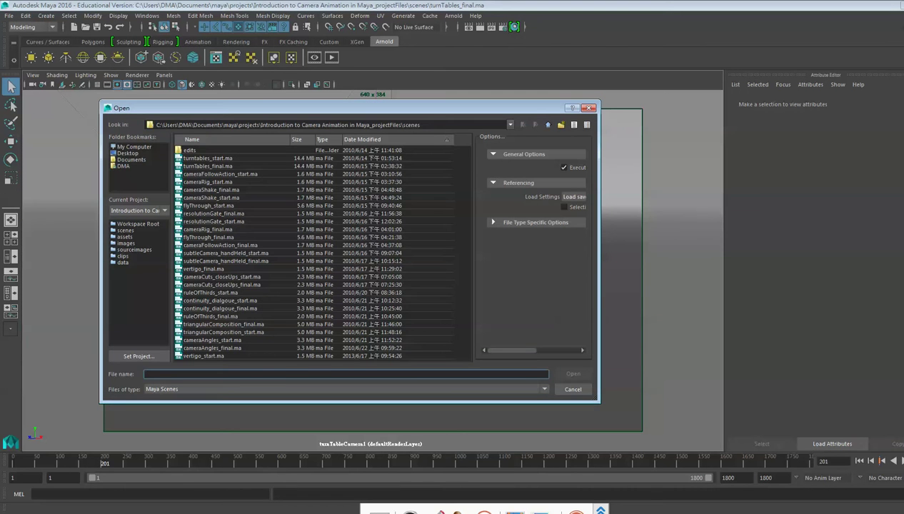
click(573, 389)
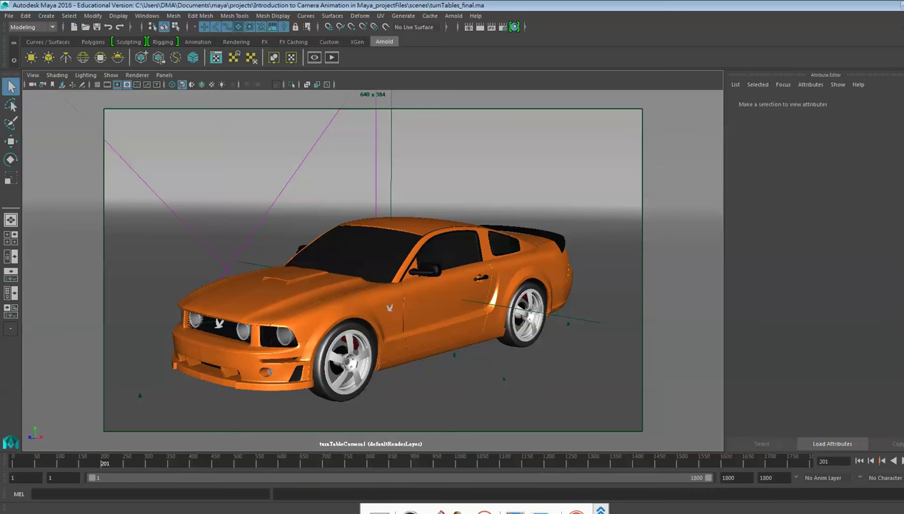
Play the Mustang turntable animation, shrink the Maya window, and stop playback at frame 109.
click(900, 461)
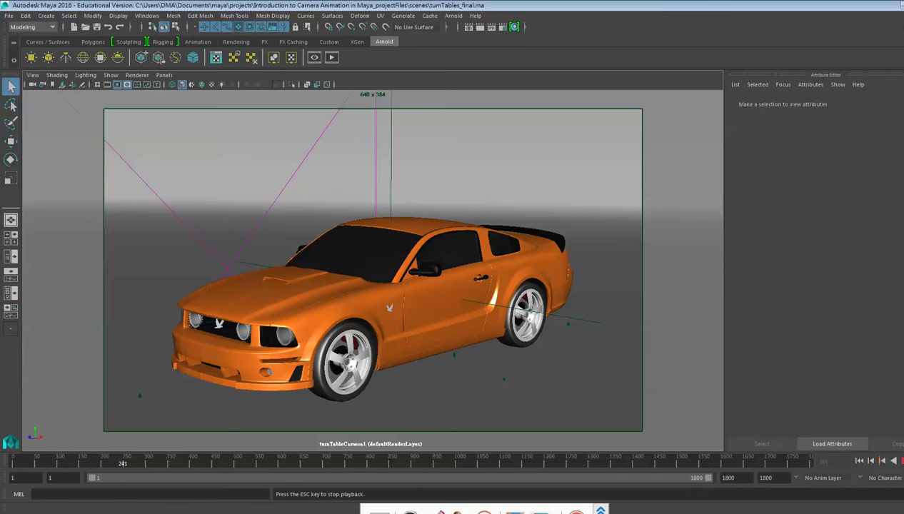
mouse_move(902, 510)
mouse_down()
mouse_move(637, 510)
mouse_move(901, 509)
mouse_up()
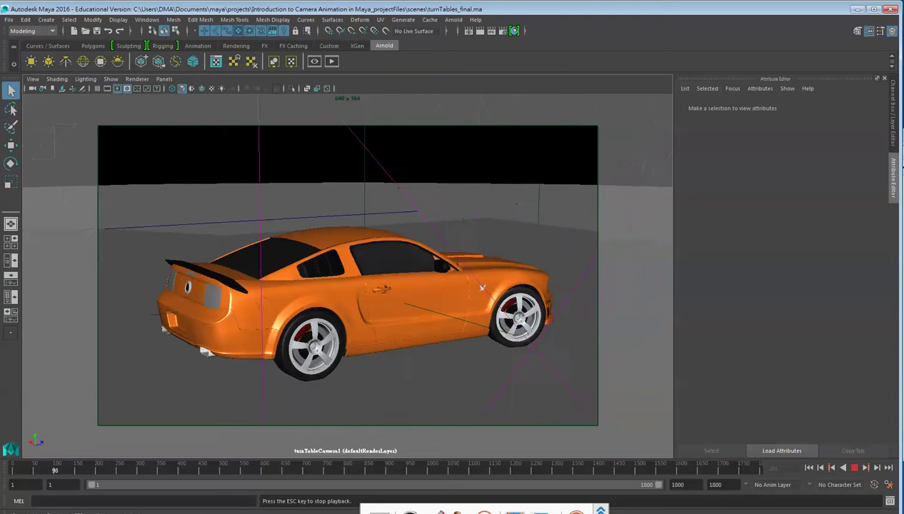
key(Escape)
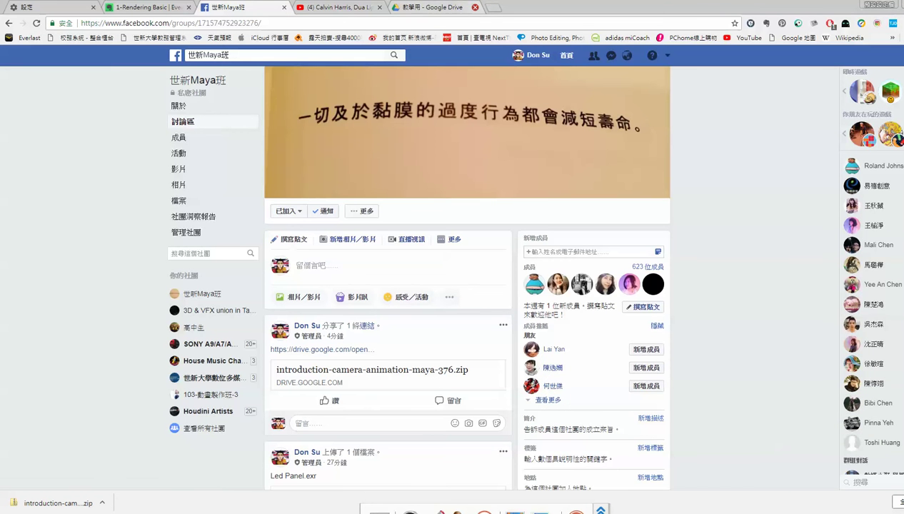
Close the Google Drive tab and search 'model sjowree' in a new tab.
click(475, 8)
key(ctrl+t)
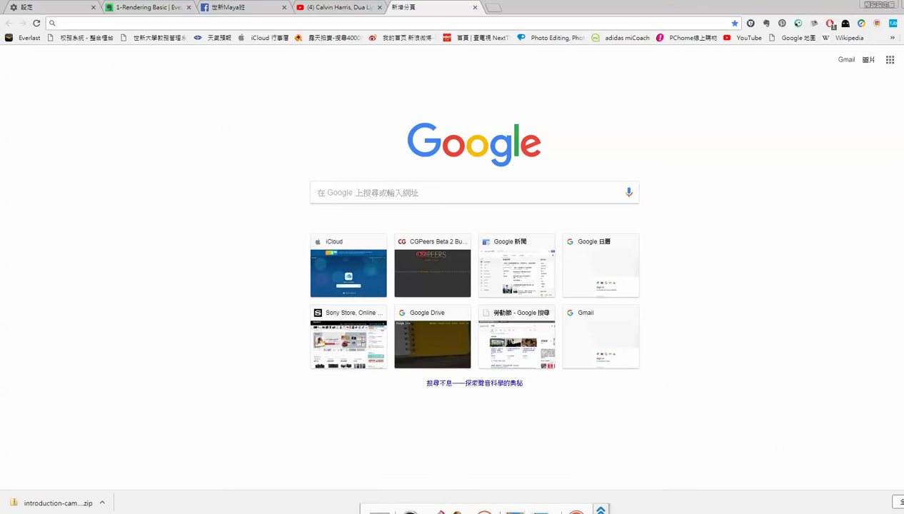
text(model )
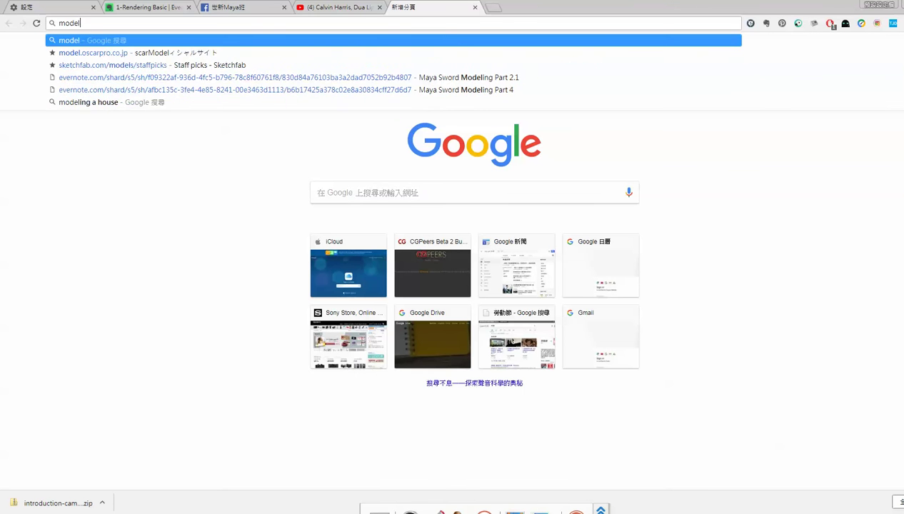
text(s)
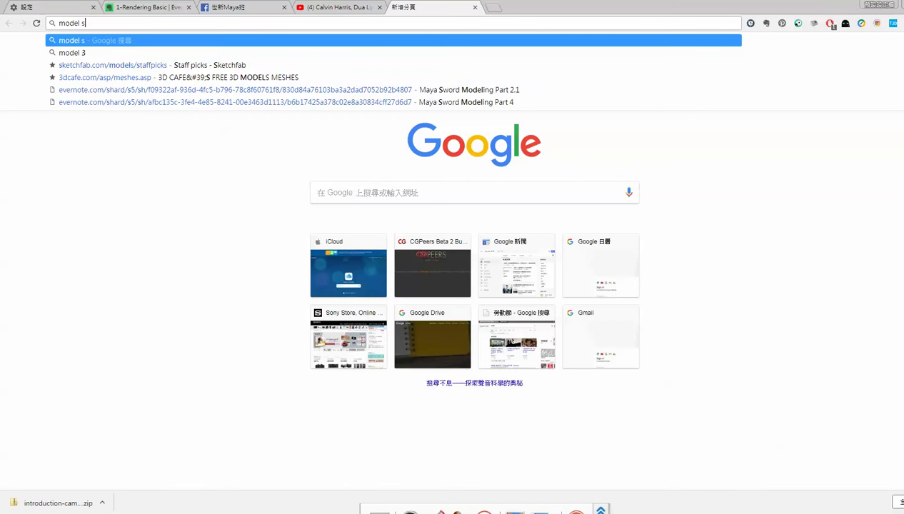
text(jow)
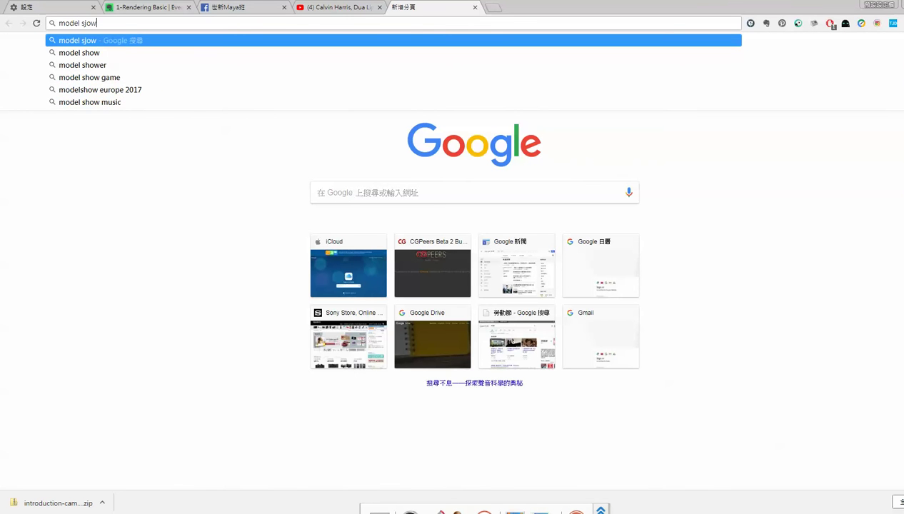
text(reel)
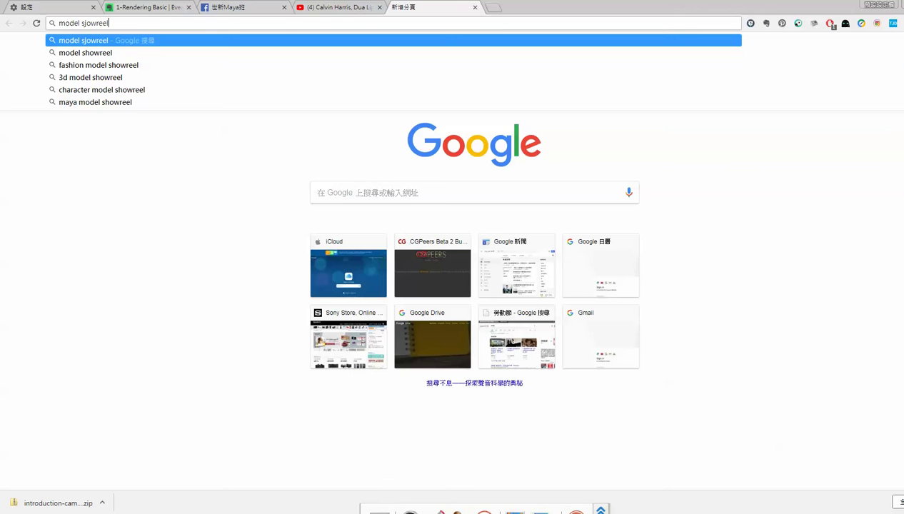
key(Return)
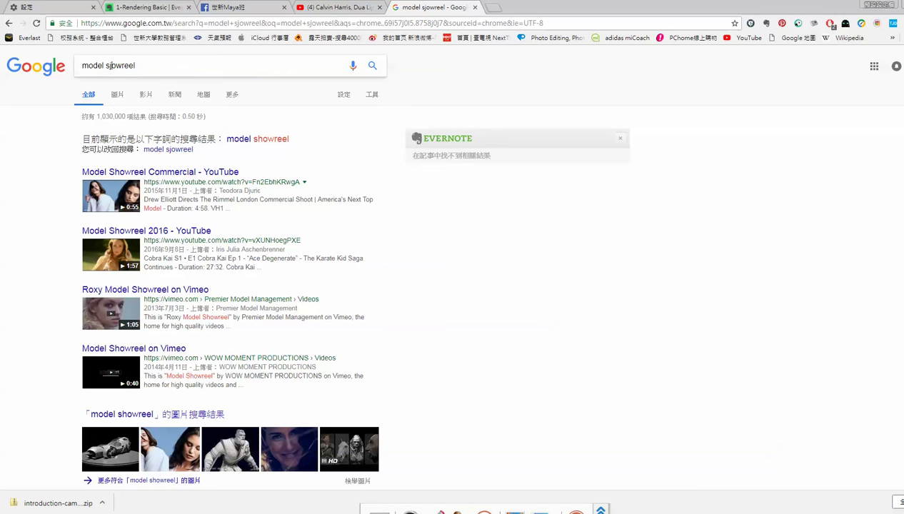
Correct the query to 'model showreel', then refine it to '3d model showreel'.
click(110, 65)
key(BackSpace)
text(h)
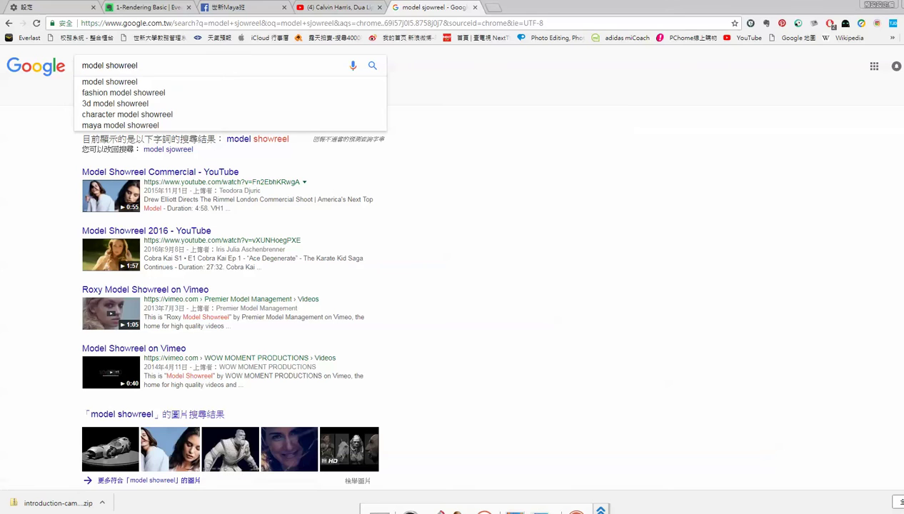
key(Return)
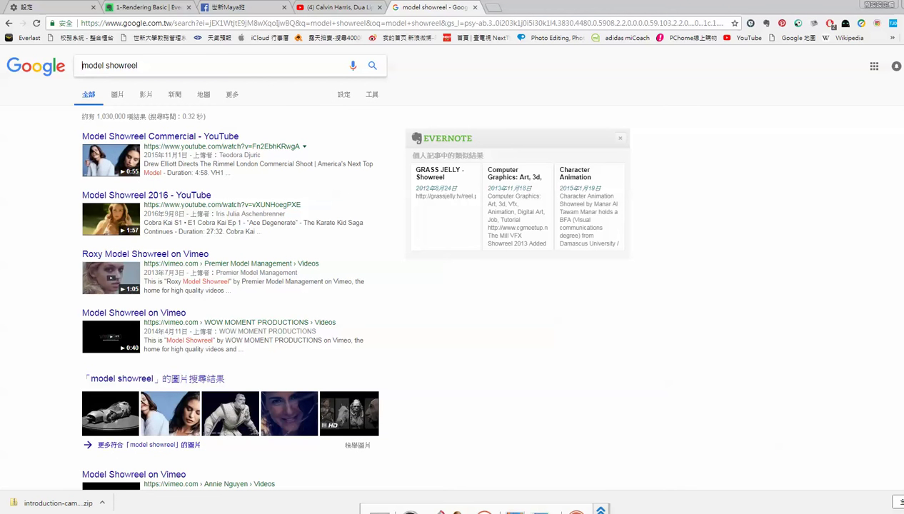
text(3d)
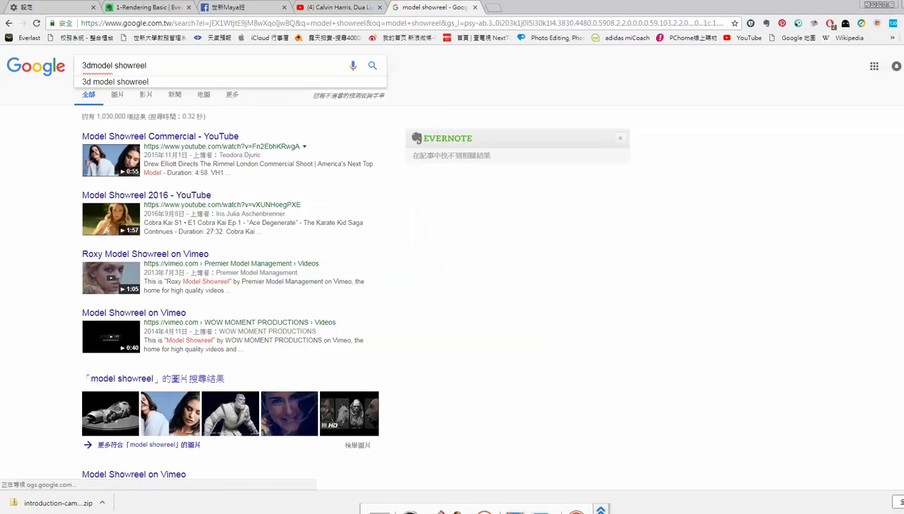
key(Return)
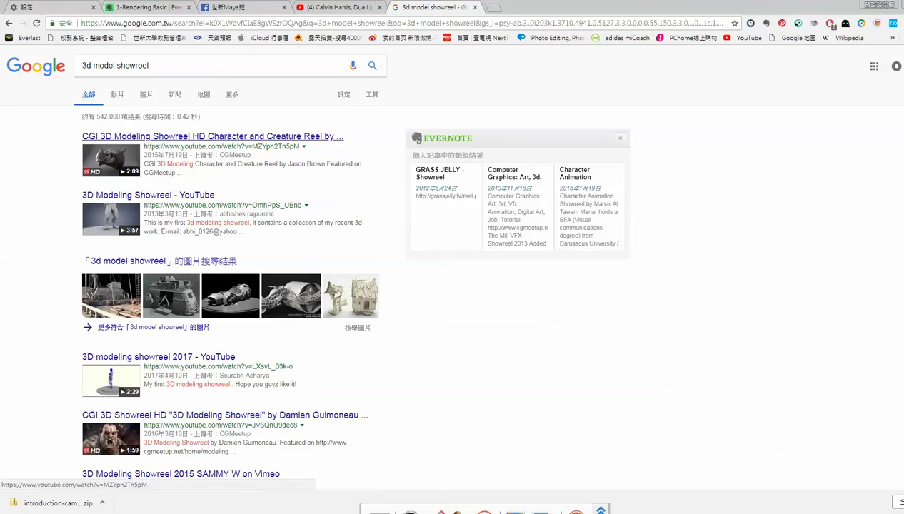
Watch the CGI 3D Modeling Showreel fullscreen and louder, pause at 0:19, then go to the 1-Rendering Basic tab.
click(214, 136)
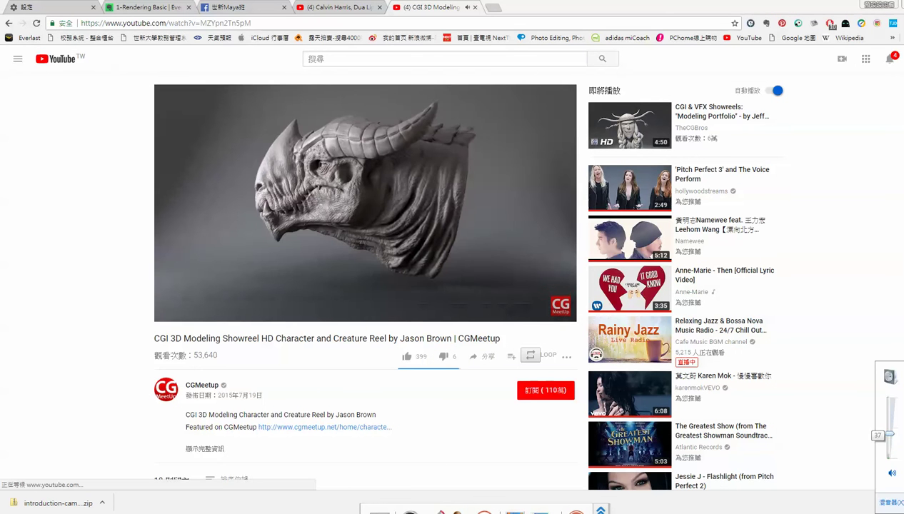
drag(890, 457, 889, 398)
key(f)
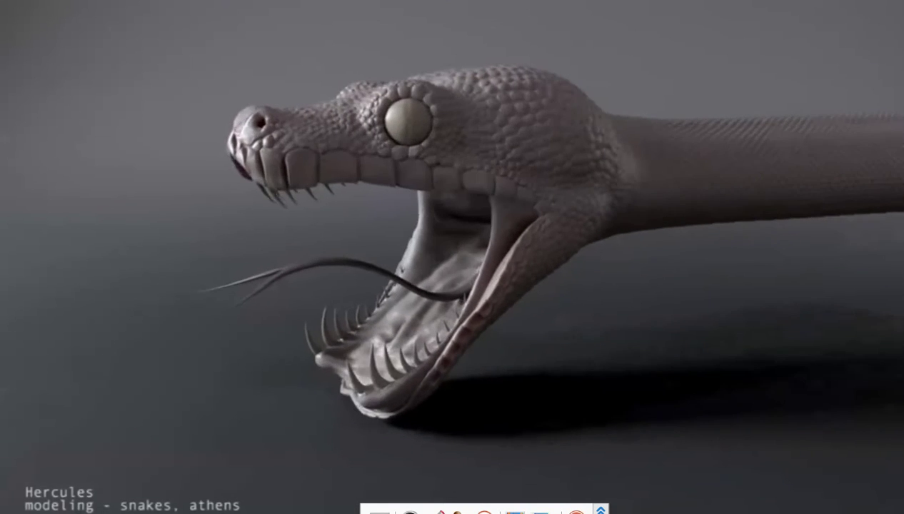
key(Escape)
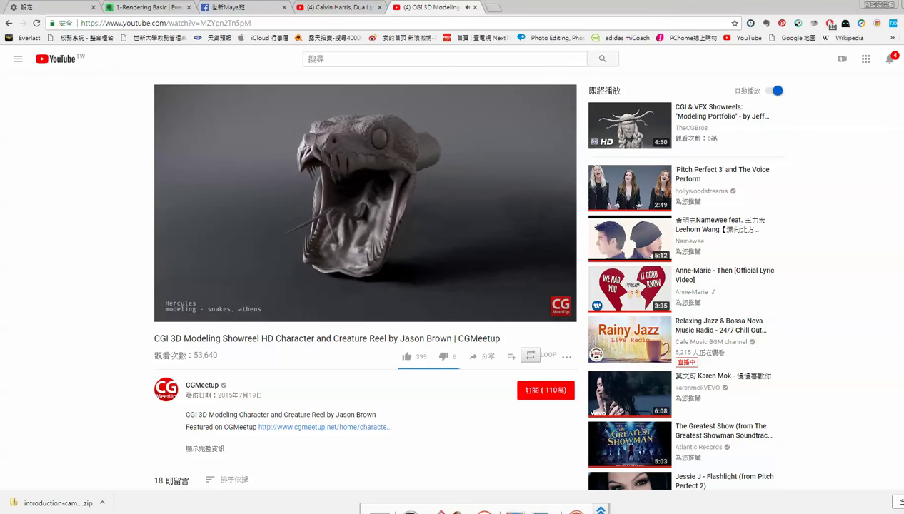
key(space)
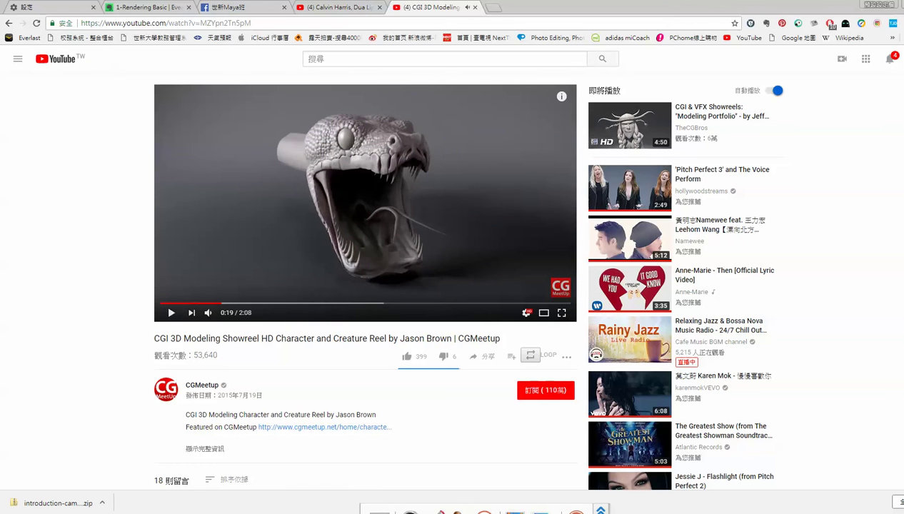
key(ctrl+2)
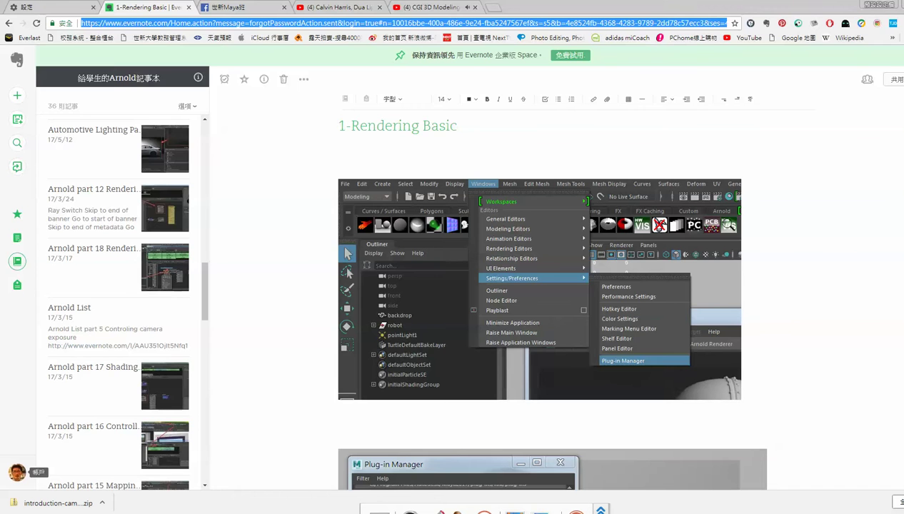
From the YouTube tab, search 'vfs' and open the Vancouver Film School site at vfs.edu.
key(ctrl+5)
key(ctrl+l)
text(v)
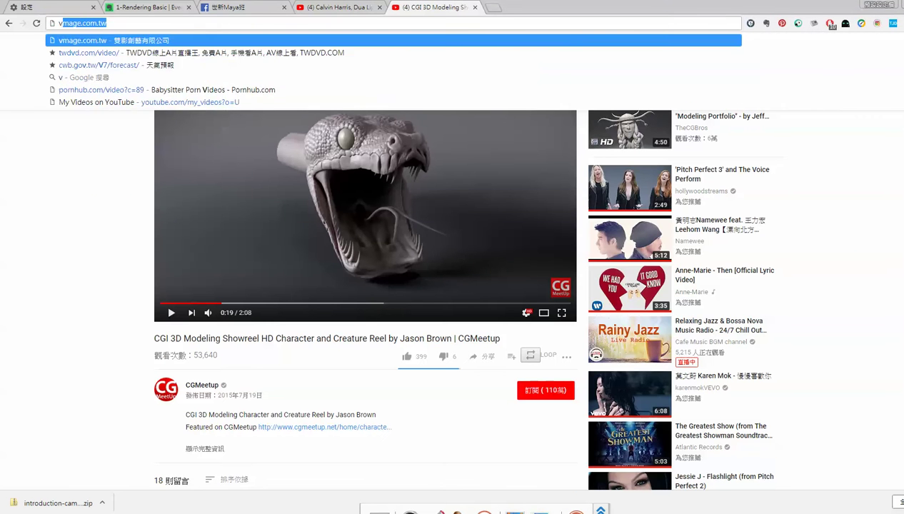
text(fs)
key(Return)
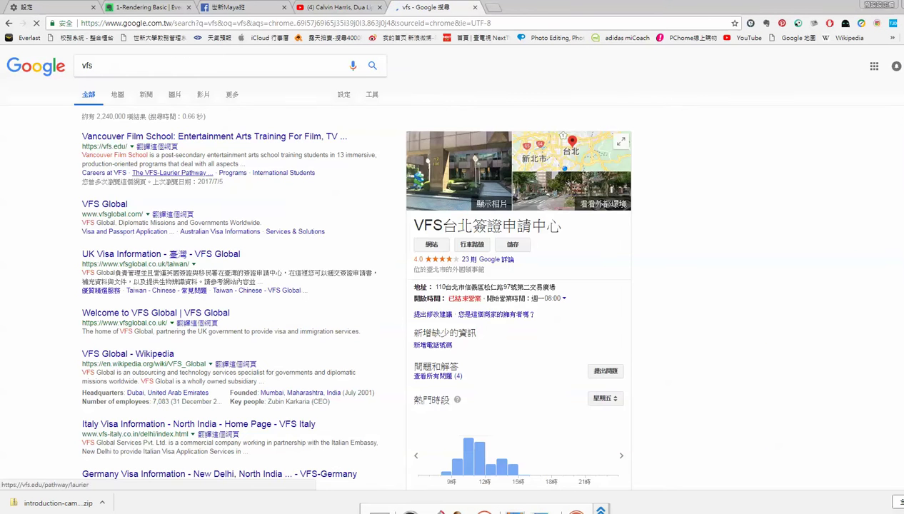
click(214, 136)
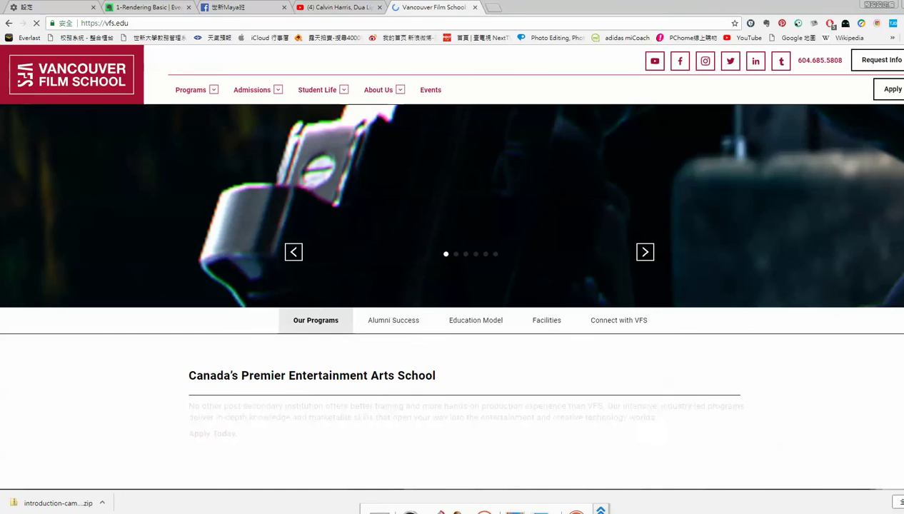
Scroll down the vfs.edu homepage and back up to browse its programs.
scroll(597, 303, down, 2)
scroll(597, 303, down, 4)
scroll(597, 303, down, 4)
scroll(597, 303, up, 5)
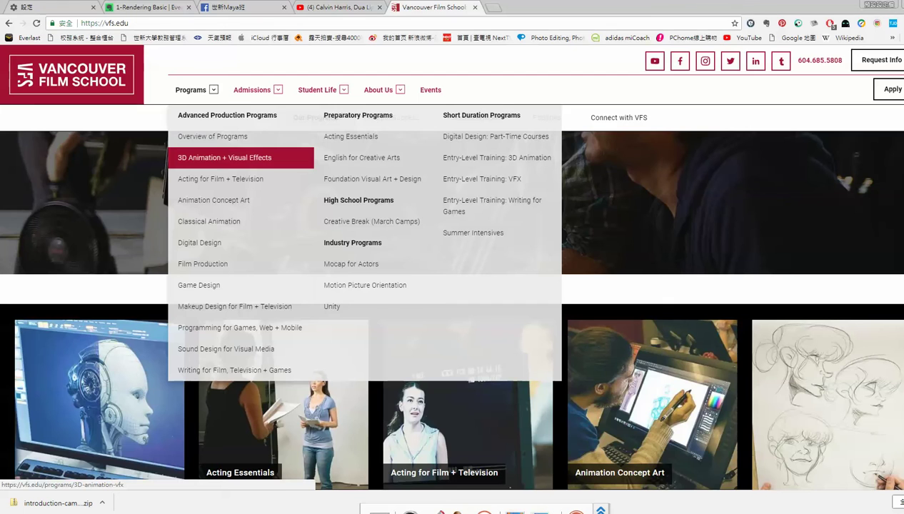
click(224, 157)
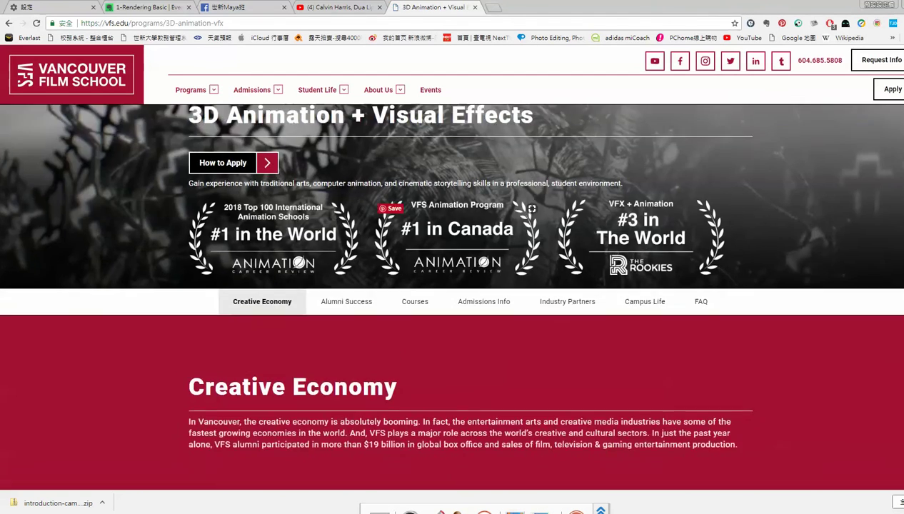
scroll(452, 297, down, 4)
scroll(451, 297, down, 4)
scroll(452, 311, down, 4)
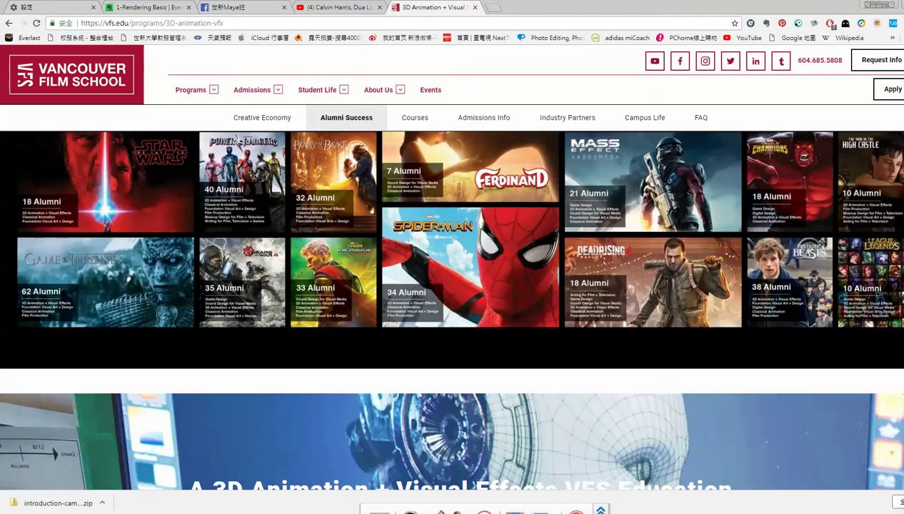
scroll(452, 311, down, 4)
scroll(452, 311, down, 4)
scroll(452, 311, down, 4)
scroll(452, 285, down, 4)
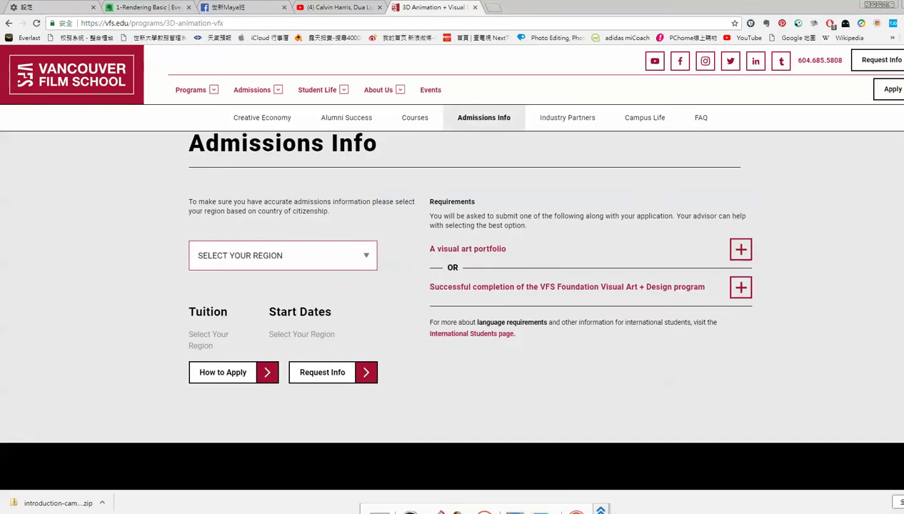
scroll(452, 286, down, 4)
scroll(452, 286, down, 4)
scroll(451, 286, up, 3)
scroll(470, 357, up, 2)
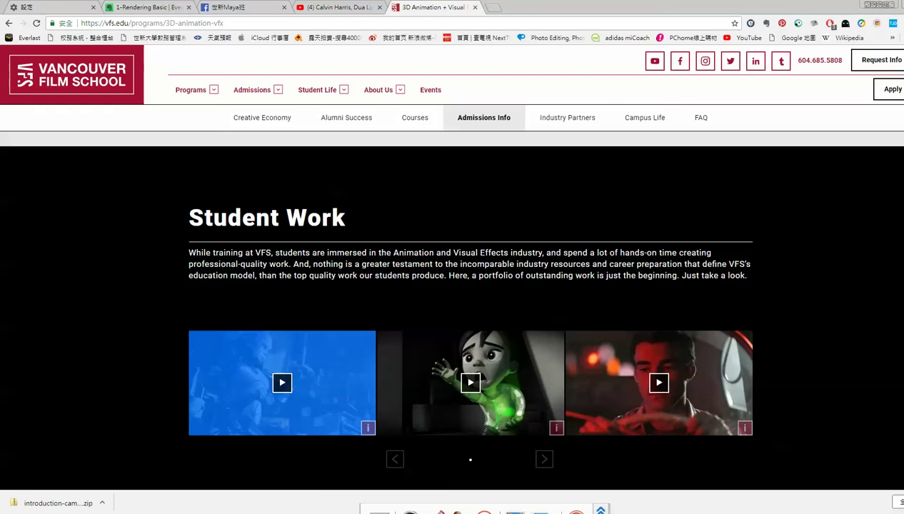
scroll(282, 382, down, 3)
scroll(452, 308, down, 3)
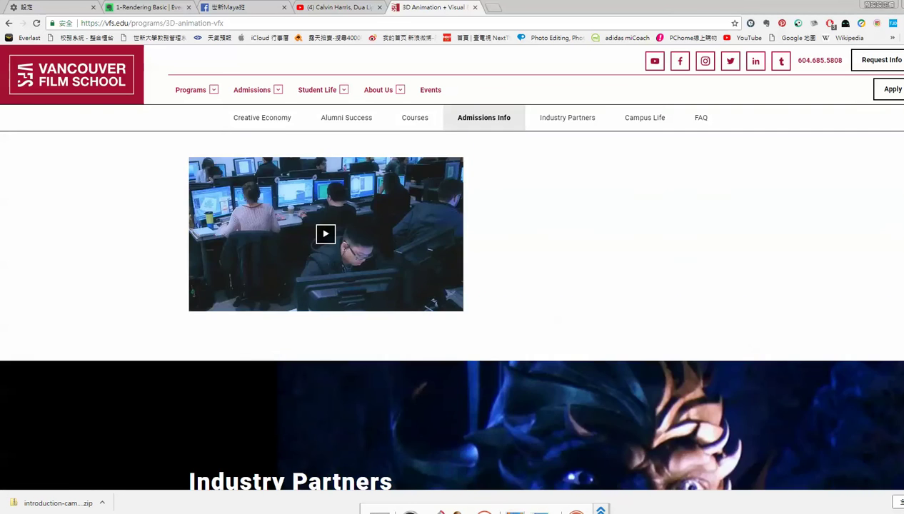
scroll(452, 308, down, 4)
scroll(452, 309, down, 4)
scroll(452, 308, down, 4)
scroll(452, 308, down, 1)
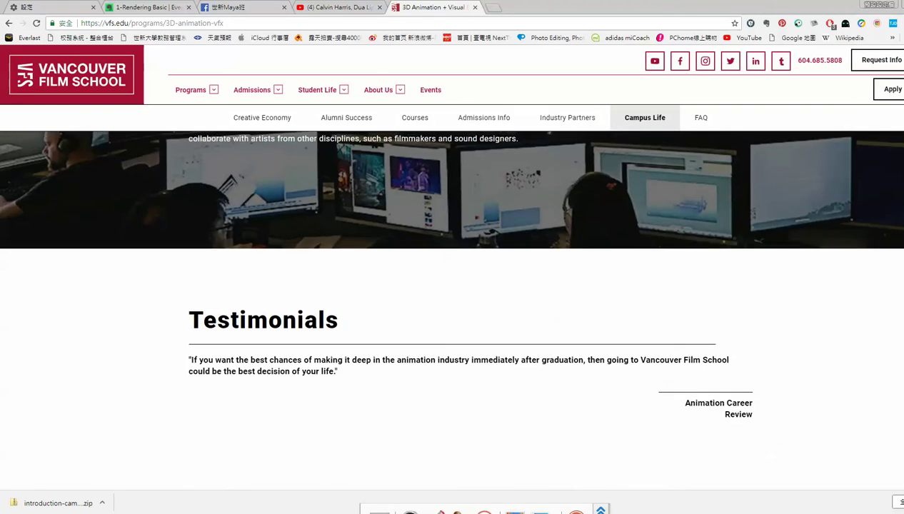
scroll(452, 308, up, 4)
scroll(452, 308, up, 4)
scroll(452, 309, up, 3)
scroll(452, 309, down, 3)
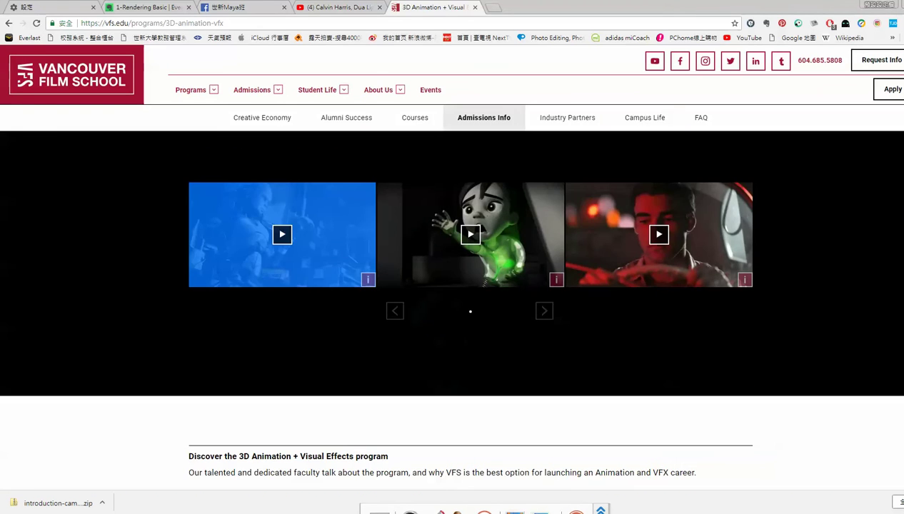
scroll(452, 309, up, 4)
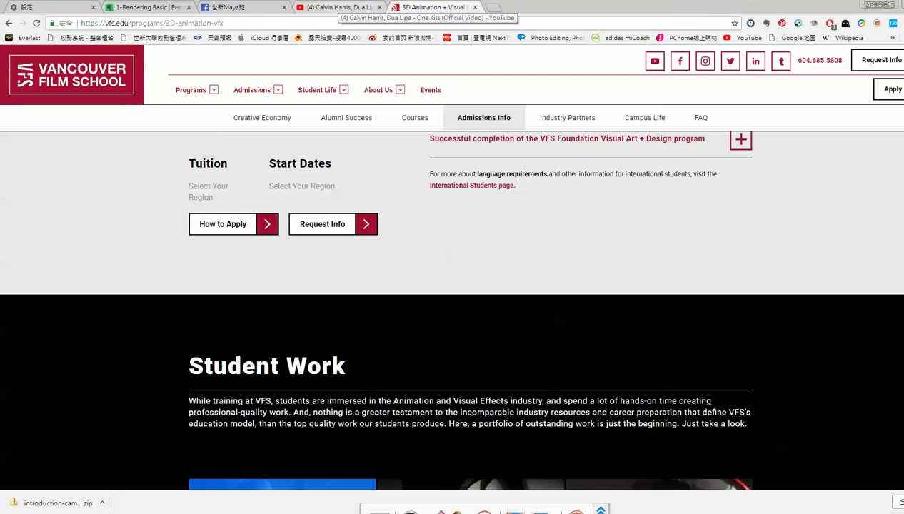
click(8, 23)
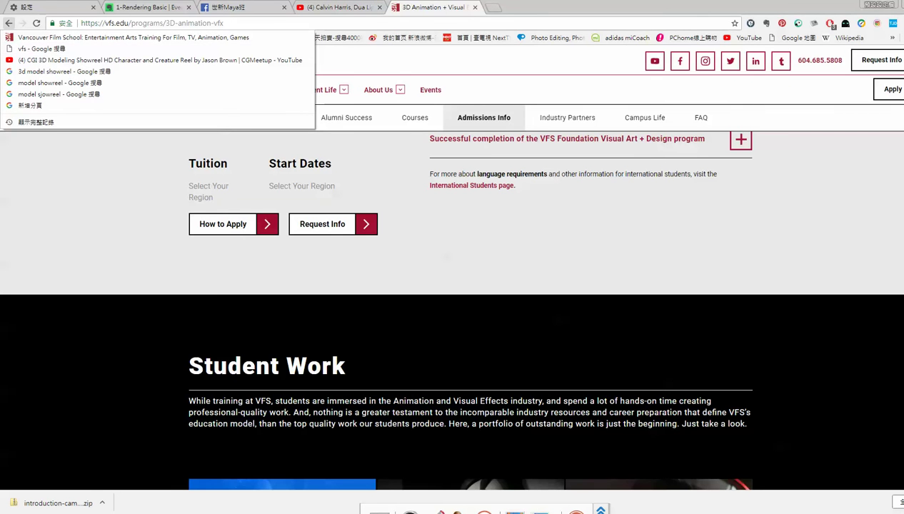
Return to the earlier vfs results and search for 'vfs modeling showreel' instead.
click(86, 37)
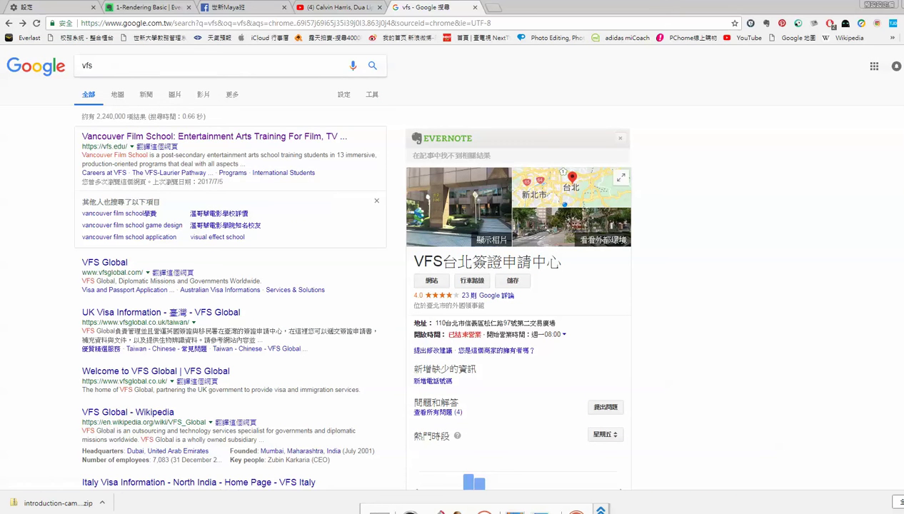
click(96, 65)
text(mod)
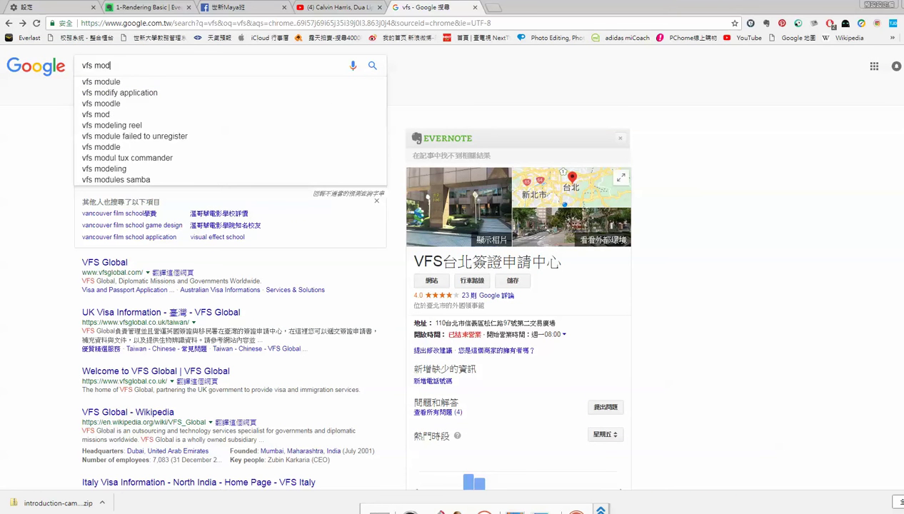
text(eling s)
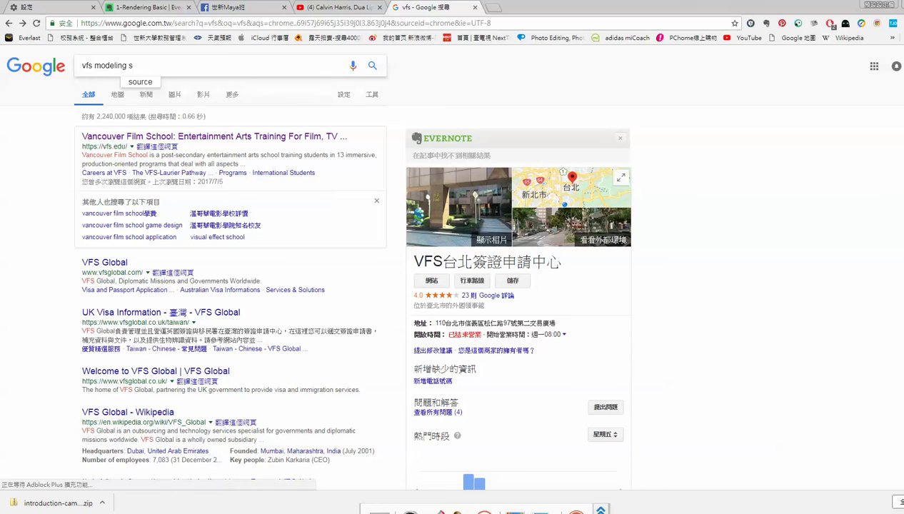
text(howreel)
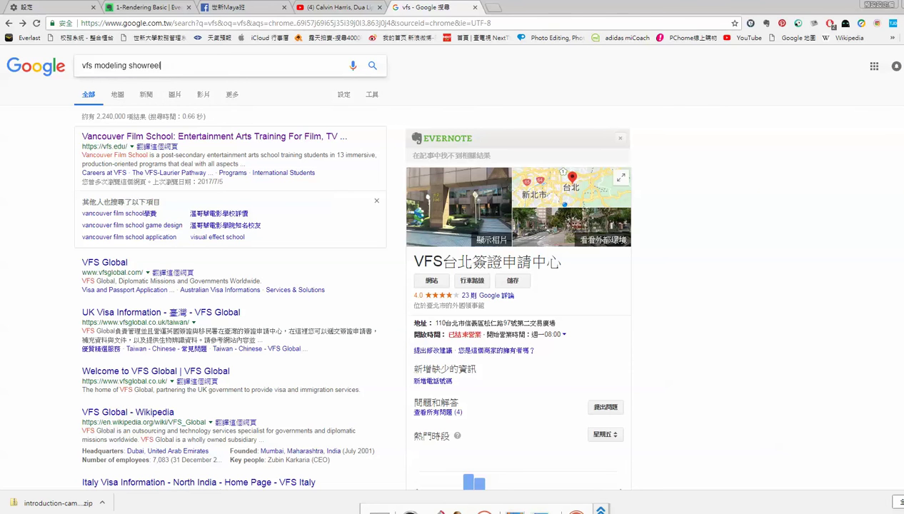
key(Return)
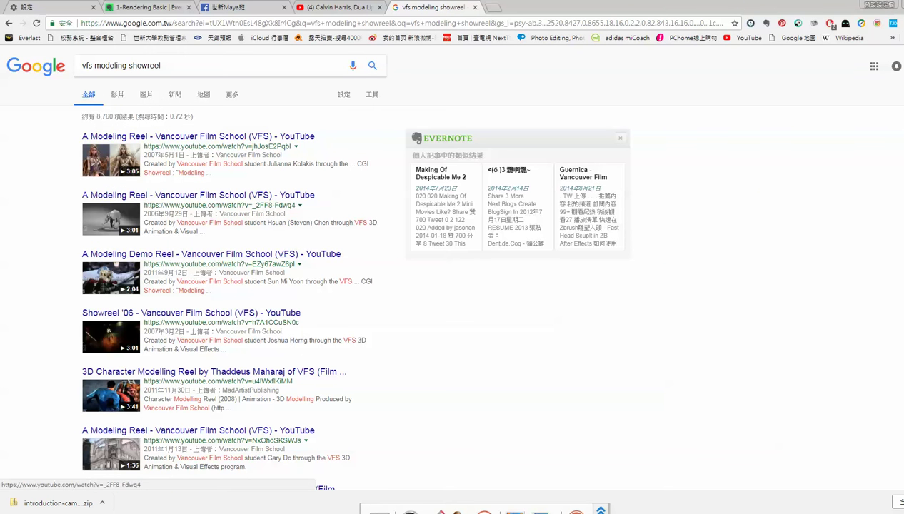
Preview the VFS A Modeling Reel video, skipping ahead to 0:34, then pause it.
click(186, 137)
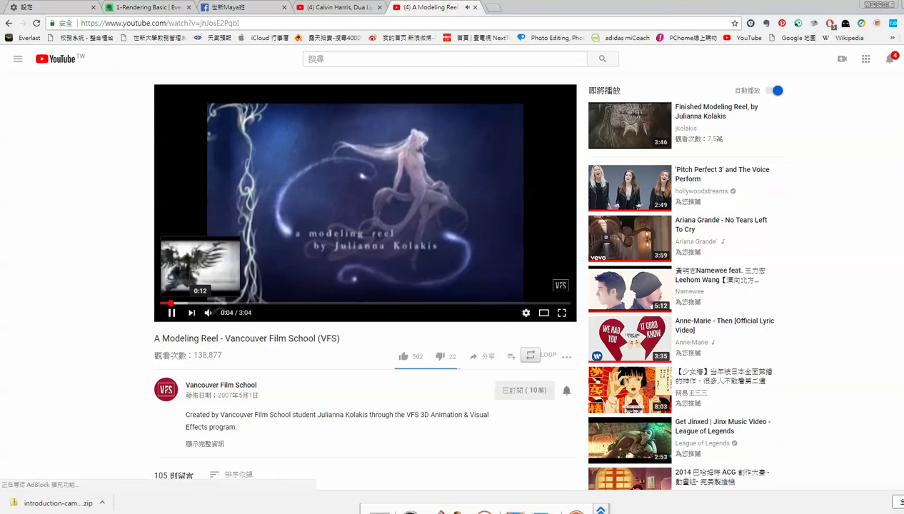
click(187, 303)
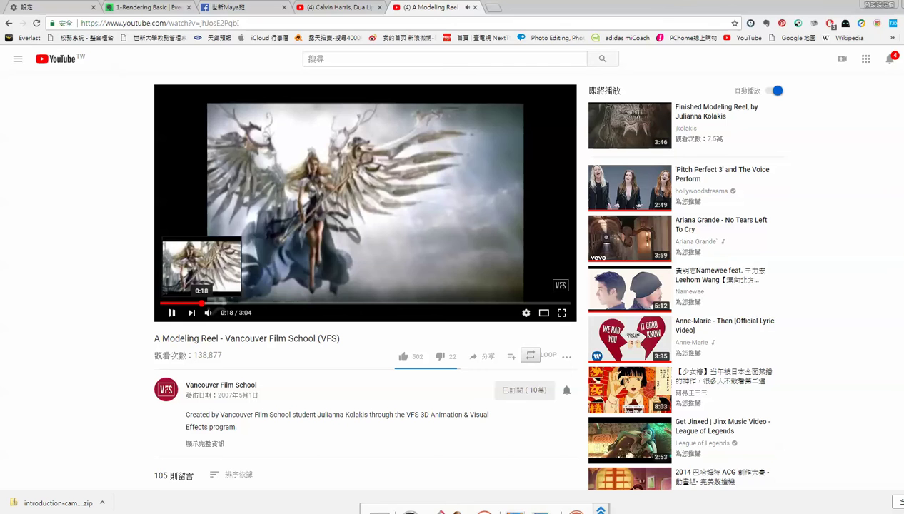
click(201, 303)
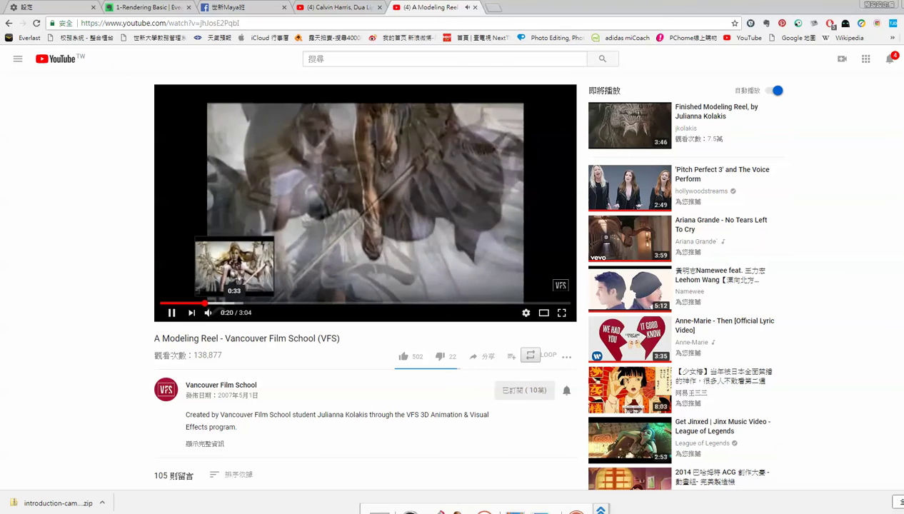
click(233, 303)
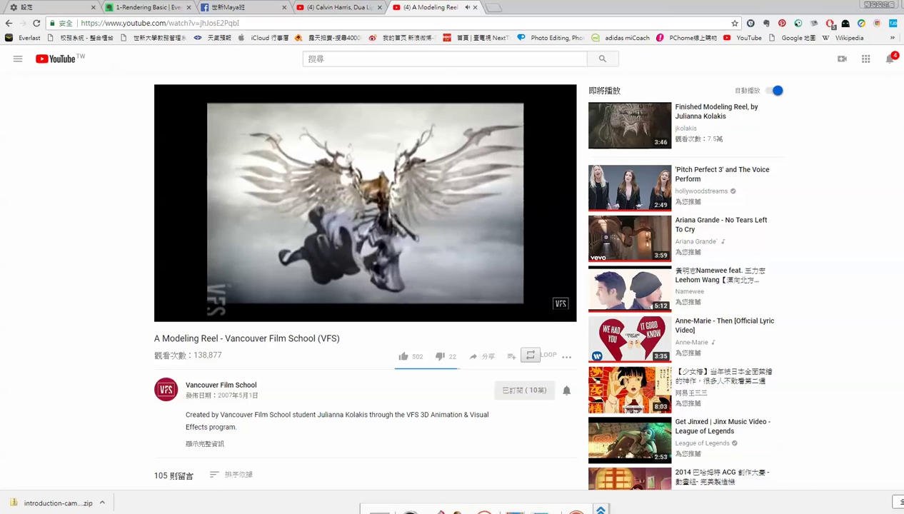
key(space)
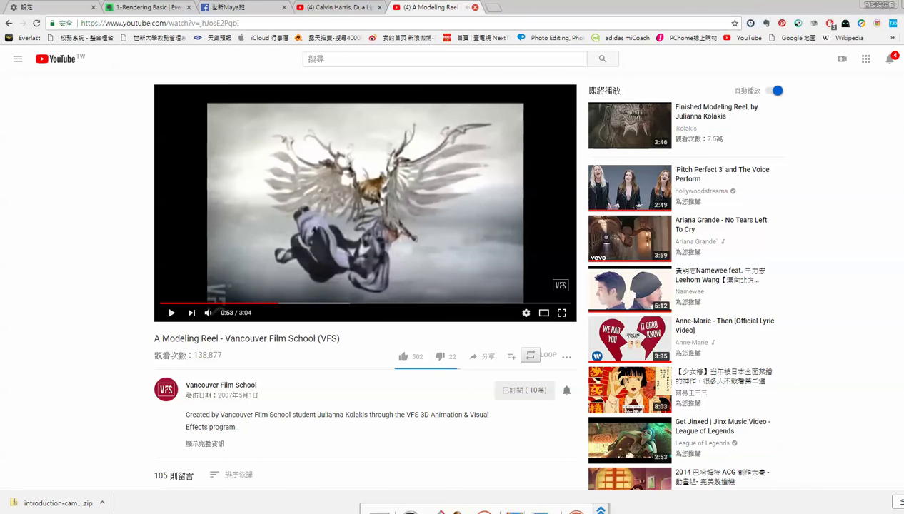
Close the modeling reel tab and restore Chrome to a smaller window over Maya.
click(475, 7)
scroll(457, 286, down, 5)
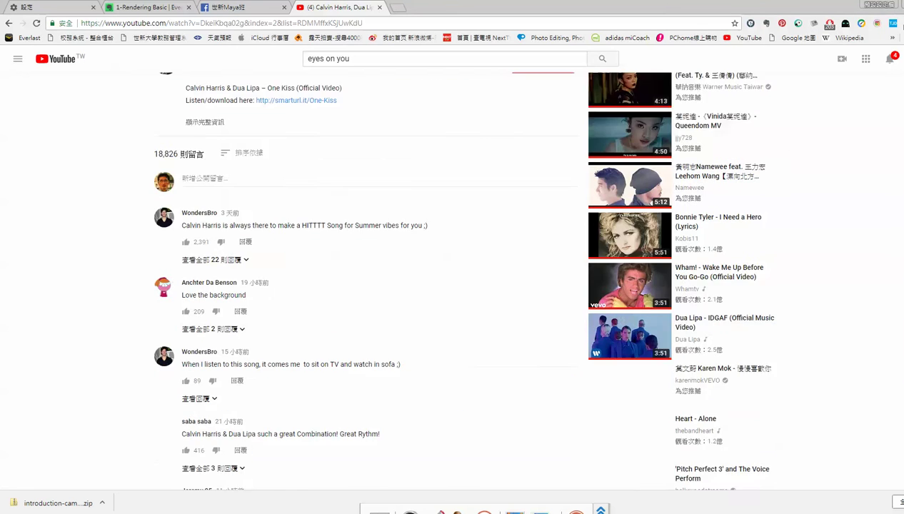
scroll(457, 285, down, 1)
scroll(456, 285, down, 4)
scroll(456, 286, down, 1)
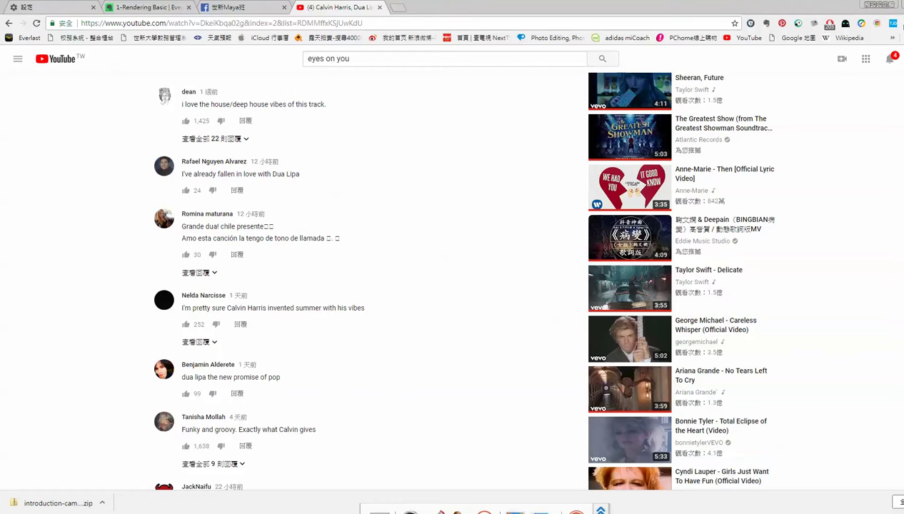
key(super+Down)
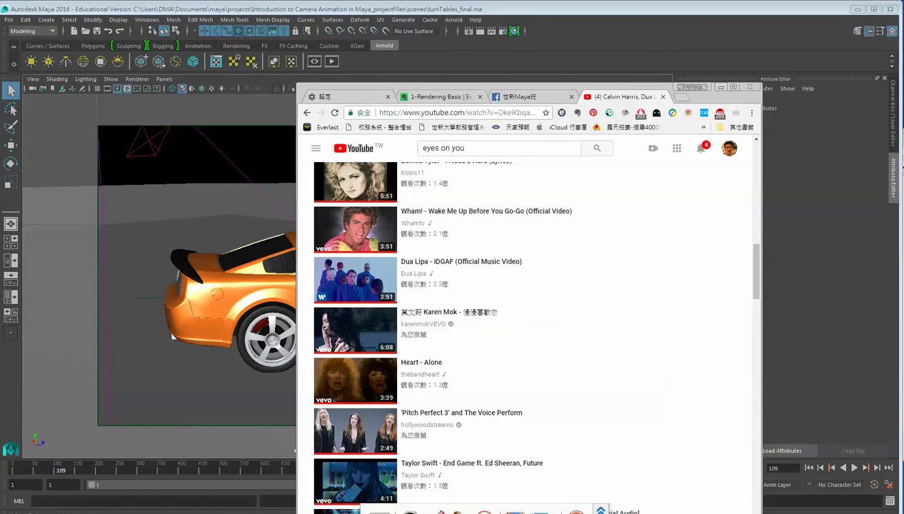
Minimize the browser and open the turntables_start.ma scene in Maya.
key(super+Down)
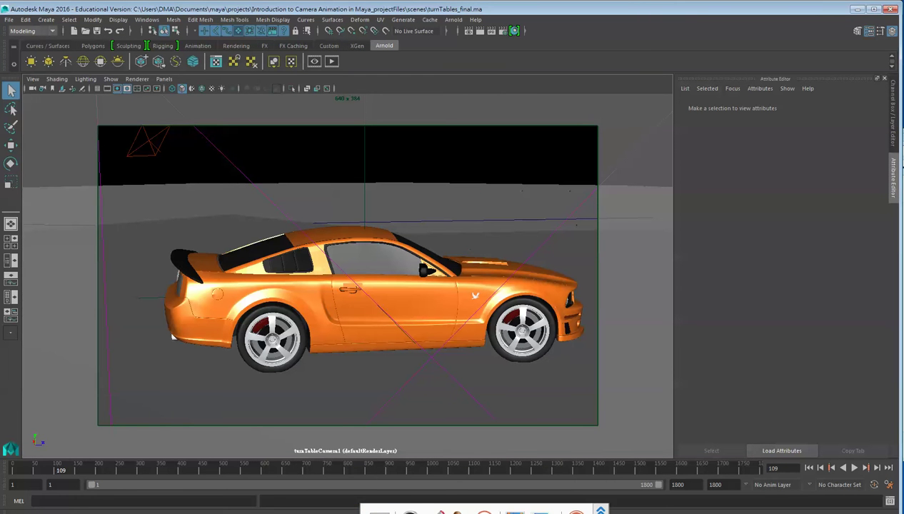
click(9, 20)
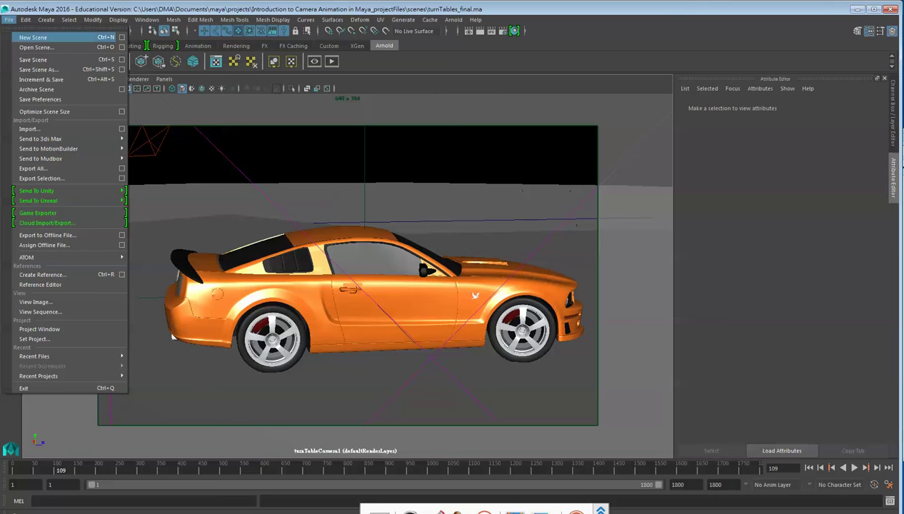
click(36, 47)
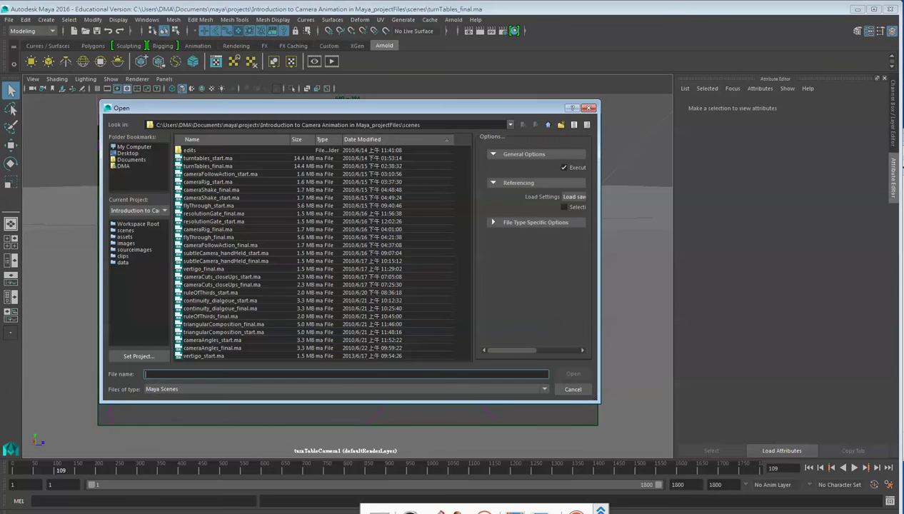
click(207, 158)
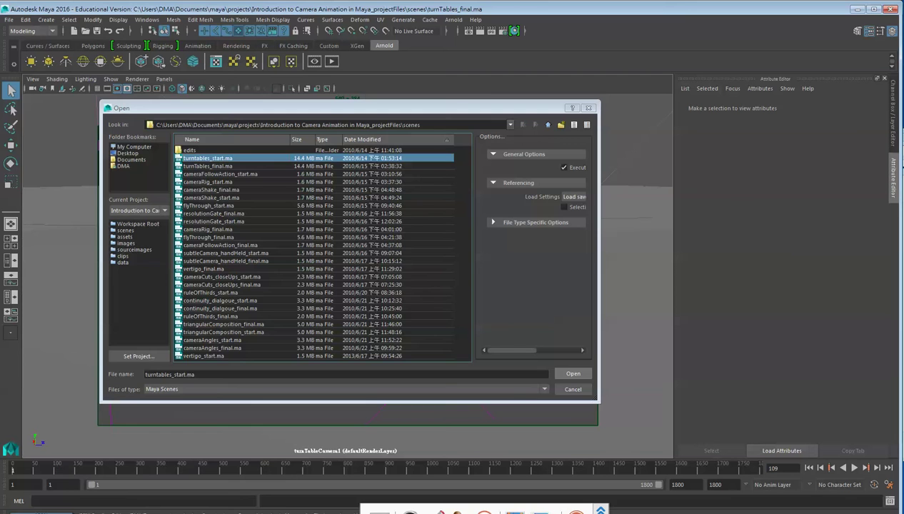
key(Return)
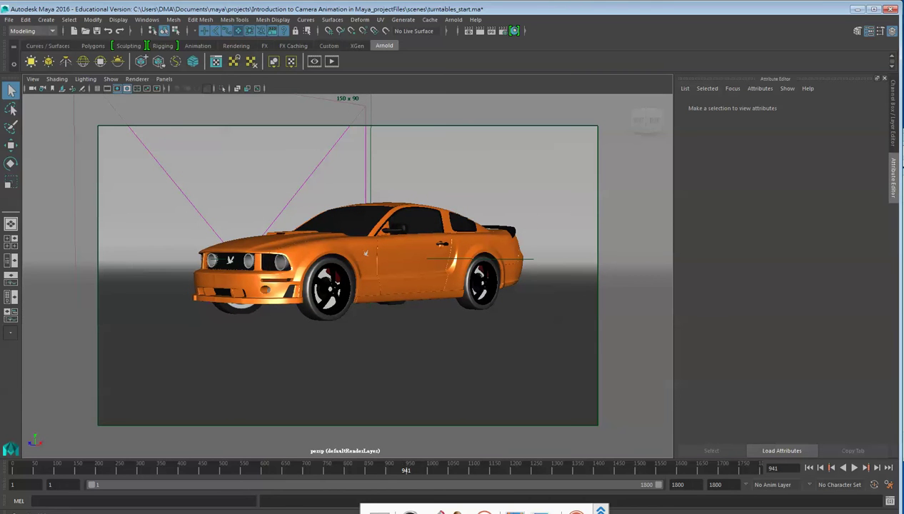
Tear off the viewport's View menu as a panel and select the perspective camera.
click(32, 78)
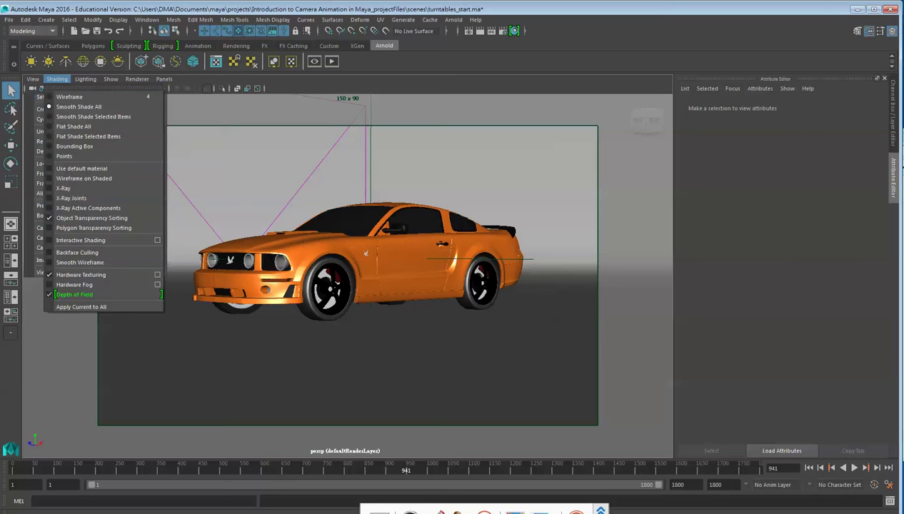
click(57, 78)
click(33, 79)
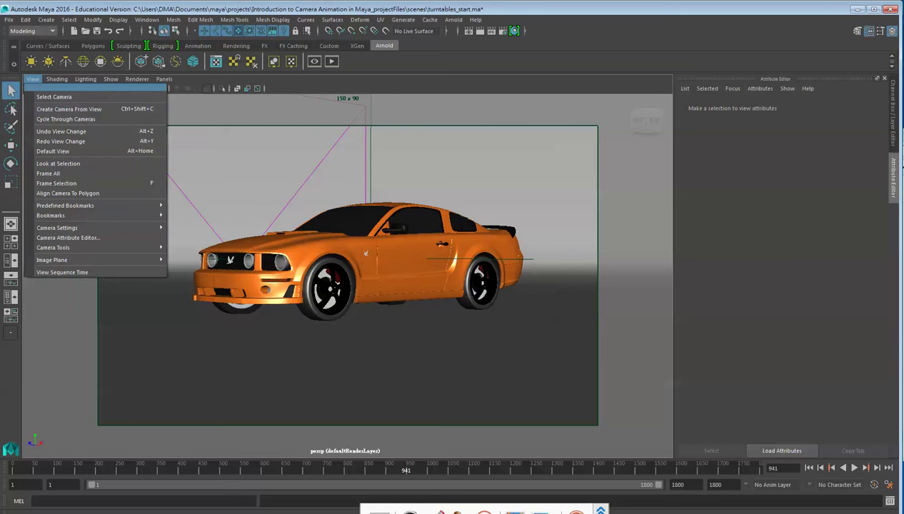
click(53, 86)
click(54, 88)
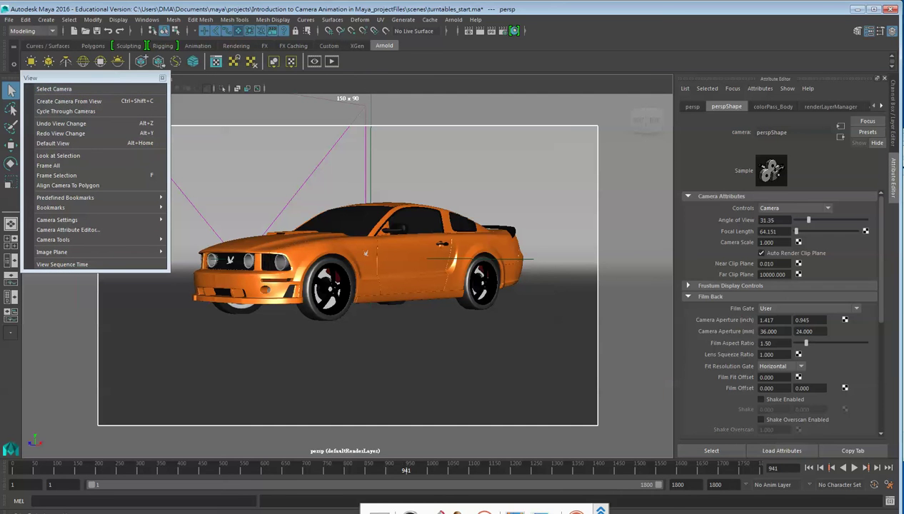
Set the camera's Focal Length to 24, then dolly and tumble to a close front view of the Mustang.
click(767, 231)
text(24)
key(Return)
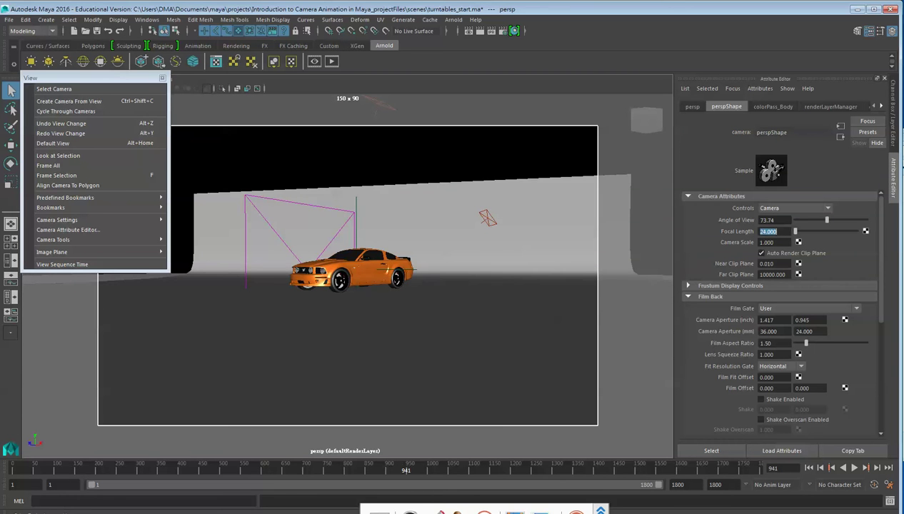
alt+right_drag(365, 247, 385, 277)
mouse_move(385, 277)
alt+mouse_down()
mouse_move(371, 265)
mouse_move(372, 277)
mouse_move(394, 270)
alt+mouse_up()
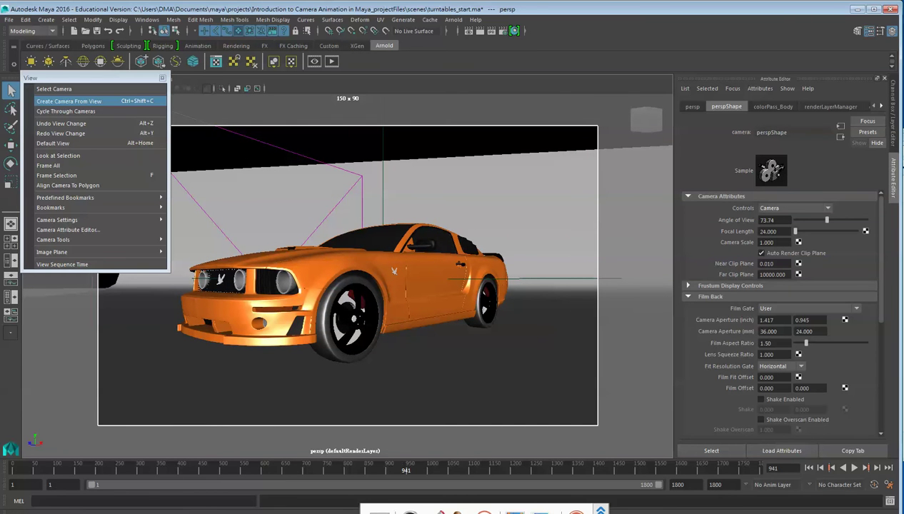
Select the car body and create camera persp5 from the close-up view.
click(394, 271)
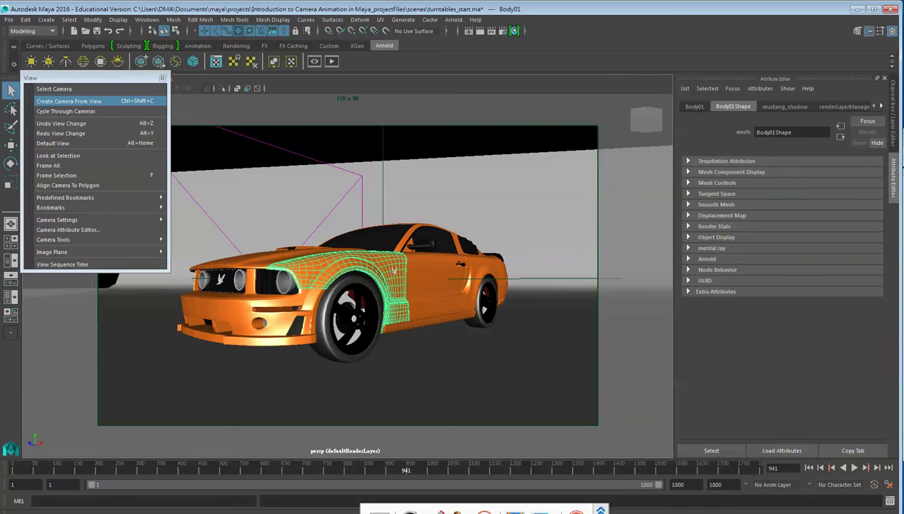
click(69, 101)
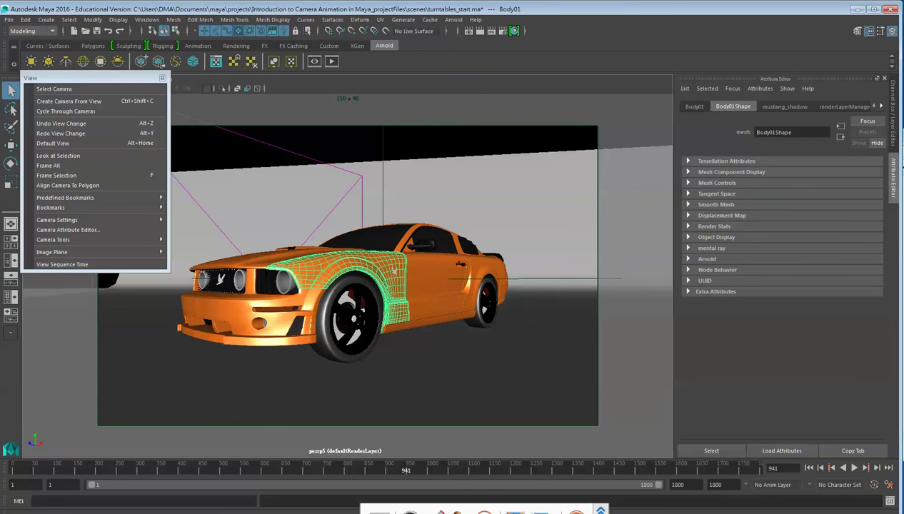
Open the Outliner and select the car's group26.
click(147, 19)
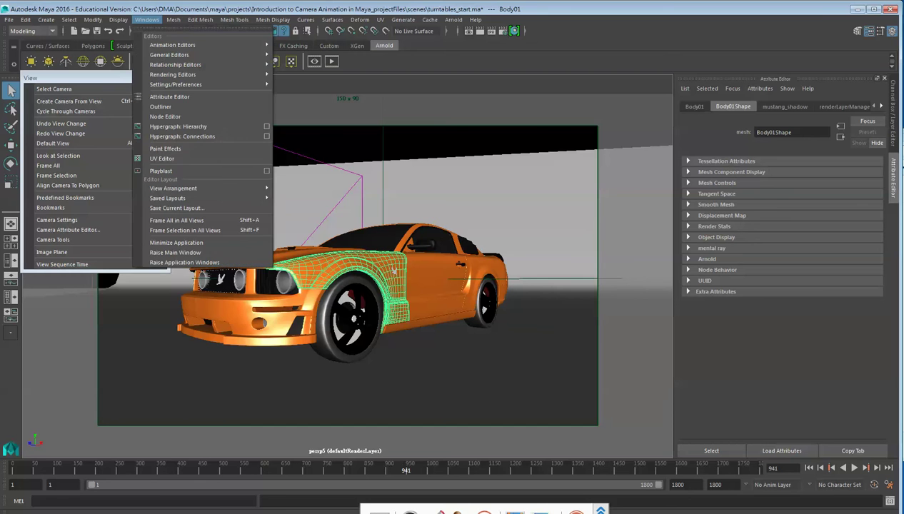
click(160, 99)
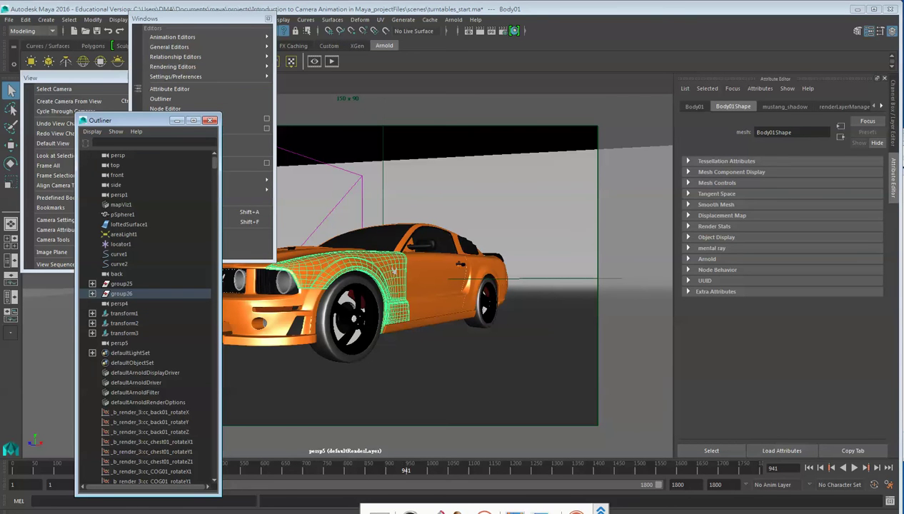
click(122, 294)
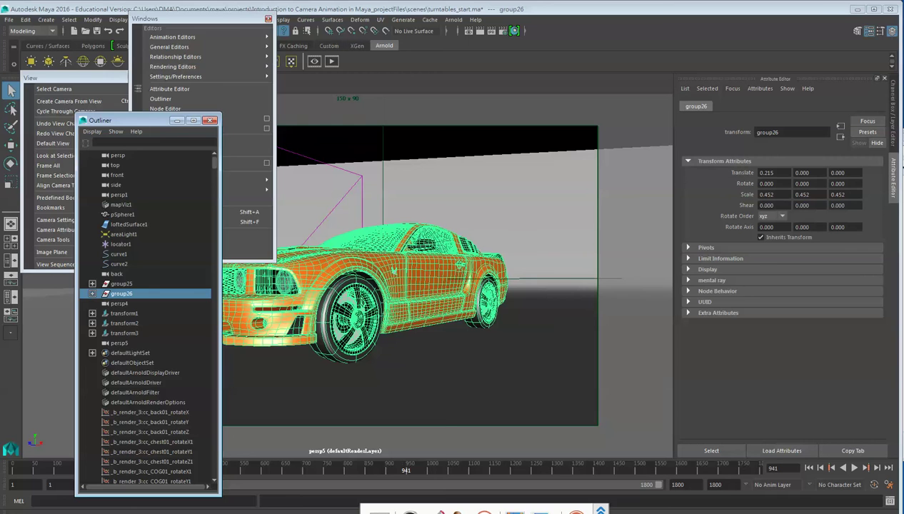
Move the torn-off Windows panel aside and switch the menu set to Animation.
drag(207, 19, 54, 345)
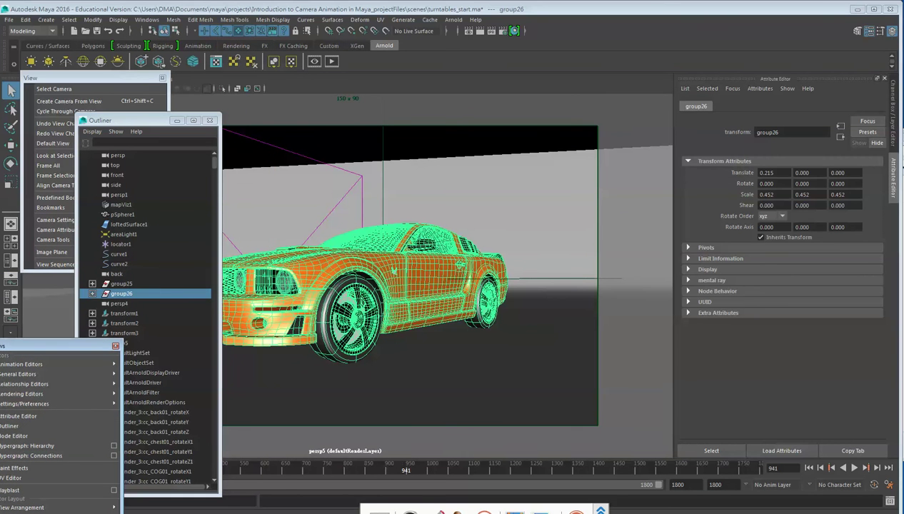
click(33, 30)
click(29, 60)
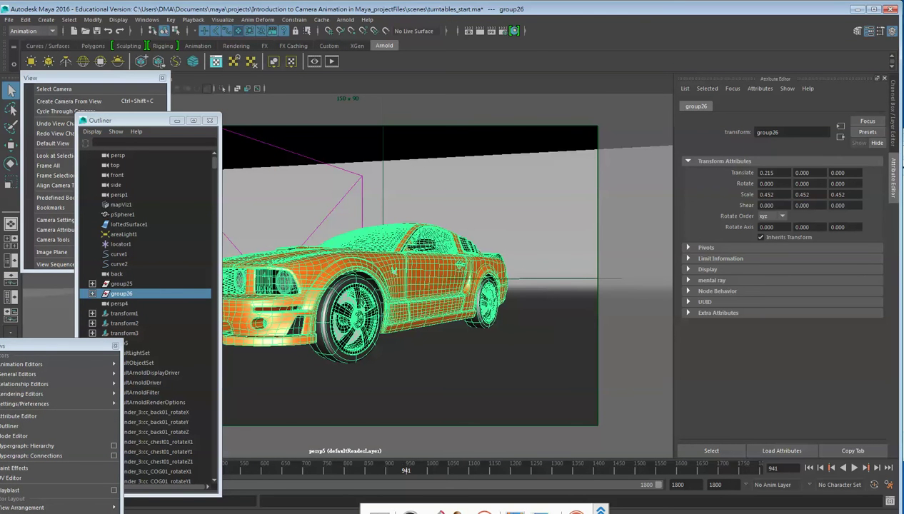
click(146, 19)
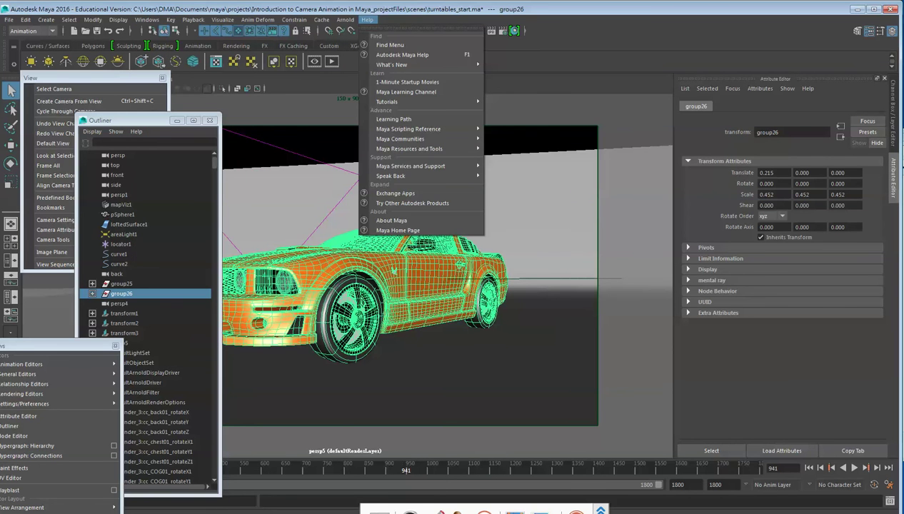
Find the Create Turntable options via a 'turntable' menu search and set Number of Frames to 6.
click(390, 44)
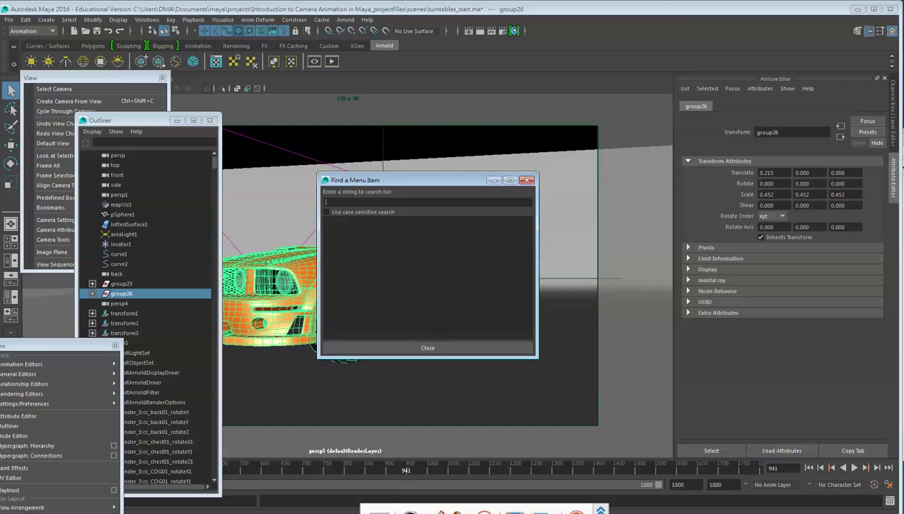
text(turn t)
text(able)
key(Return)
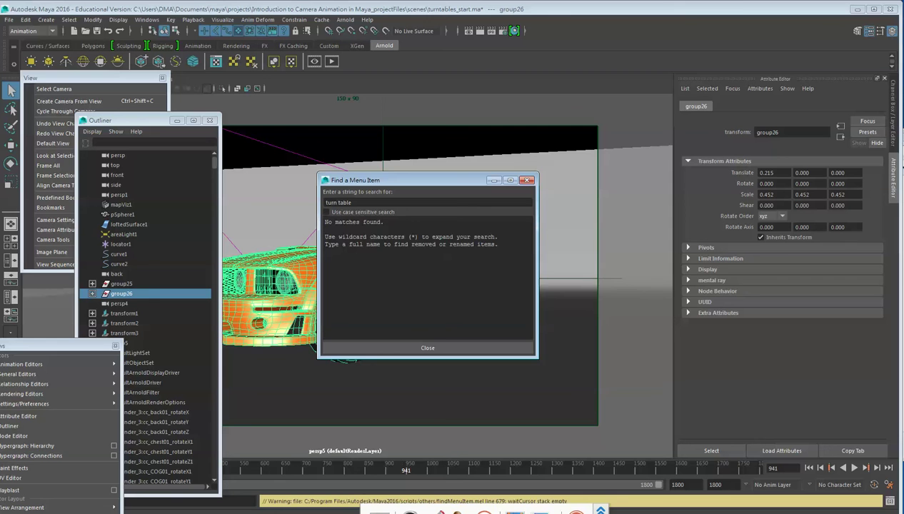
key(BackSpace)
key(Return)
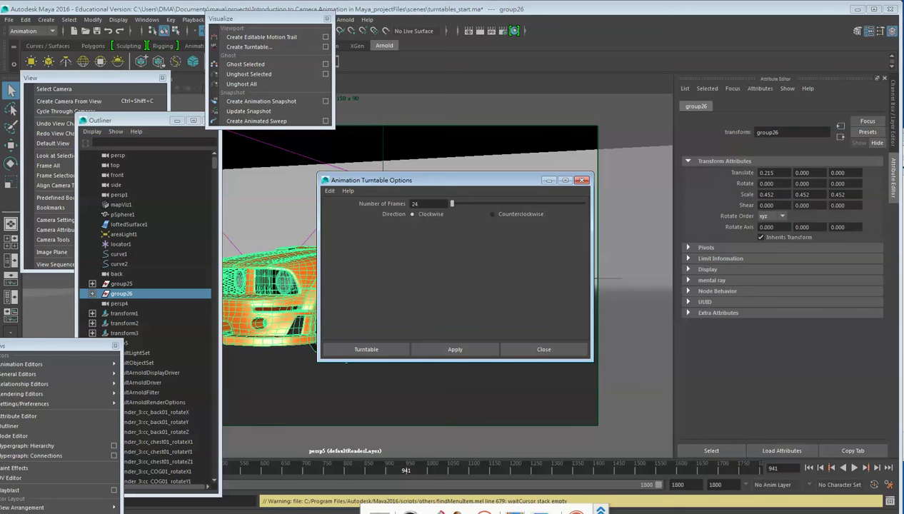
double_click(414, 204)
text(6)
Check the Film (24 fps) time unit in Preferences, then reselect the turntable's Number of Frames field.
click(879, 484)
drag(322, 113, 642, 125)
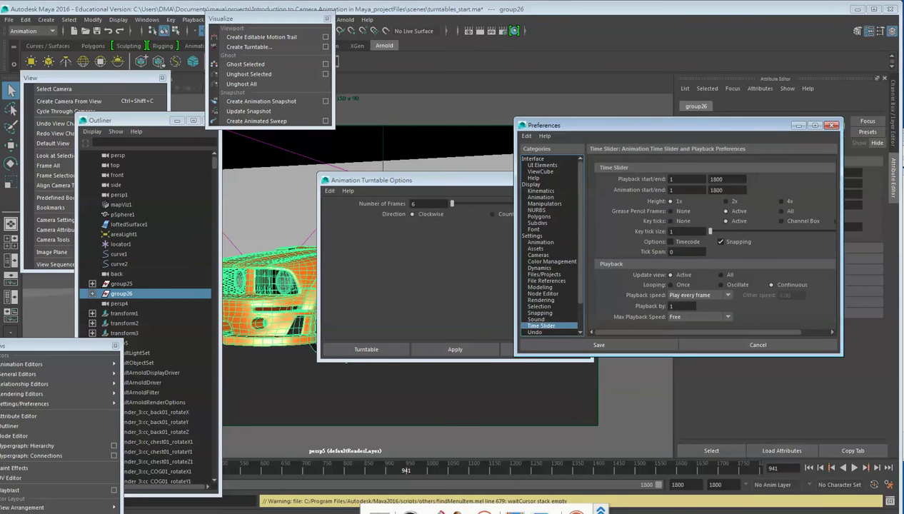
click(532, 235)
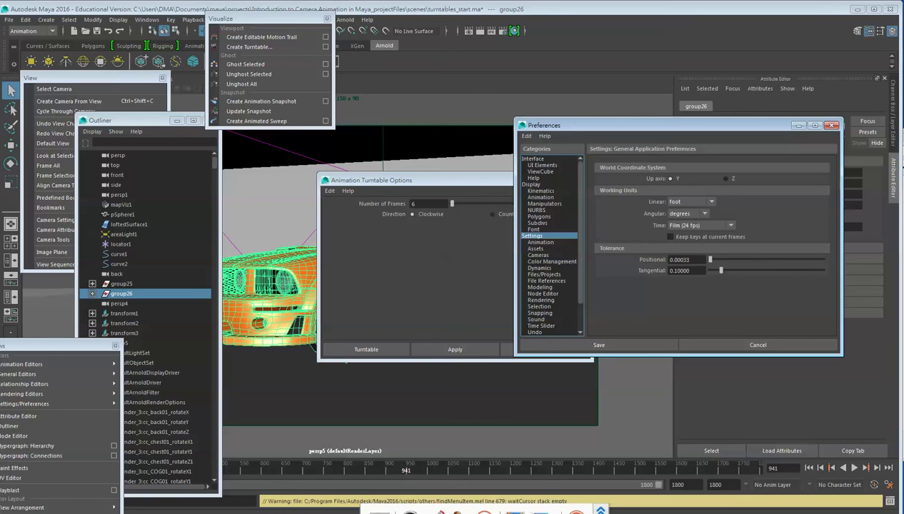
click(425, 203)
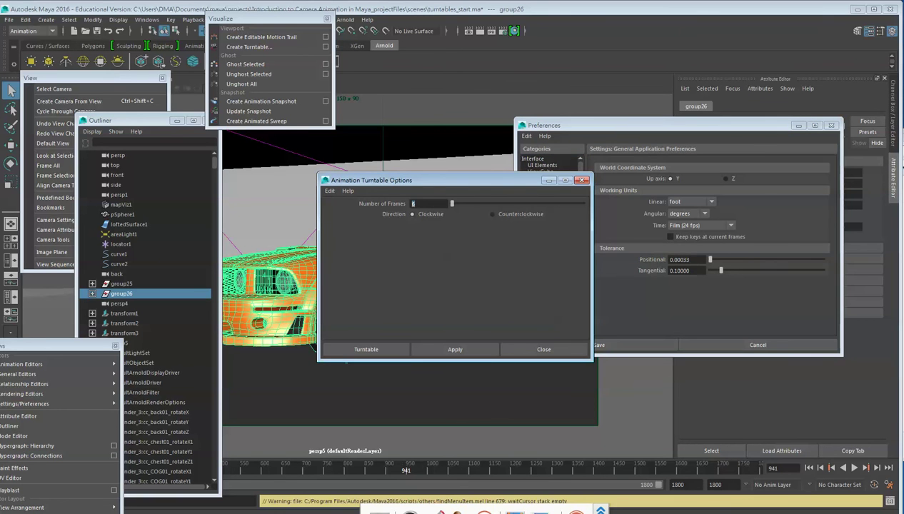
Set Number of Frames to 144 and create the clockwise turntable around the Mustang.
text(144)
drag(428, 180, 331, 179)
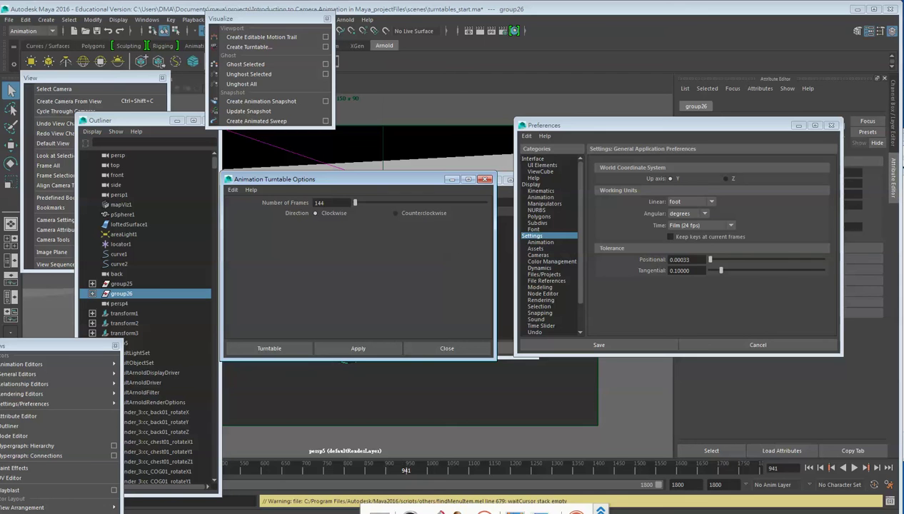
drag(322, 179, 667, 215)
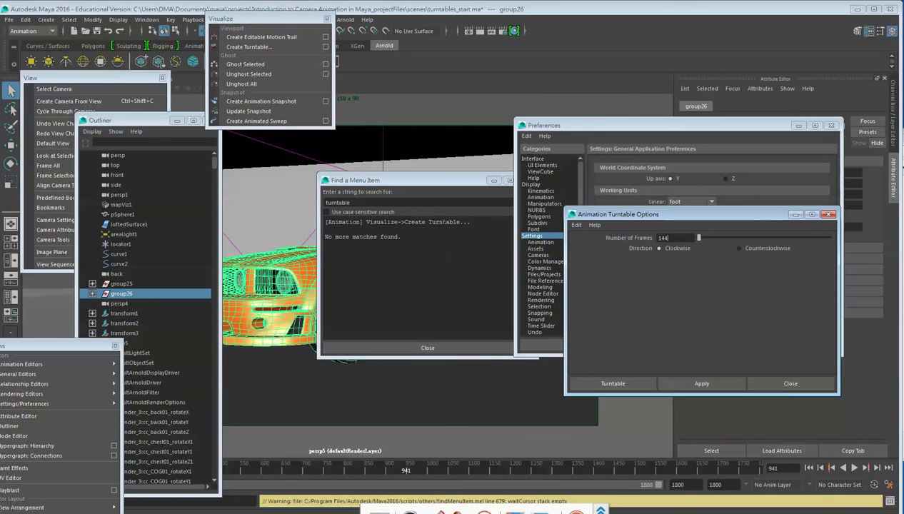
click(612, 383)
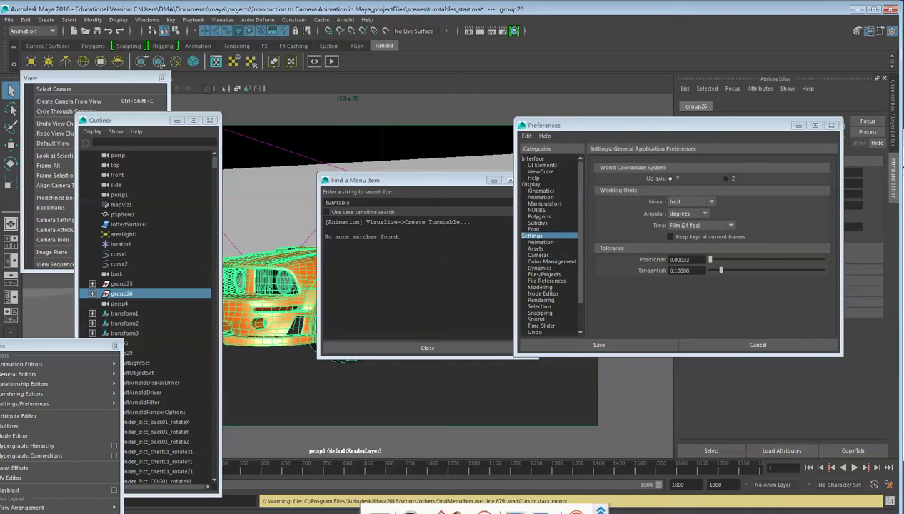
Move the menu search window aside and briefly play back the animation.
click(527, 180)
drag(428, 180, 760, 74)
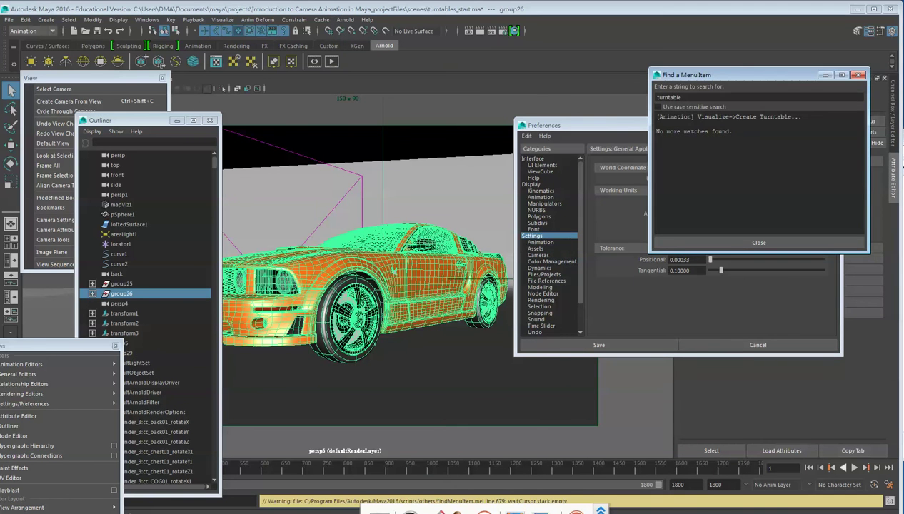
click(854, 468)
key(Escape)
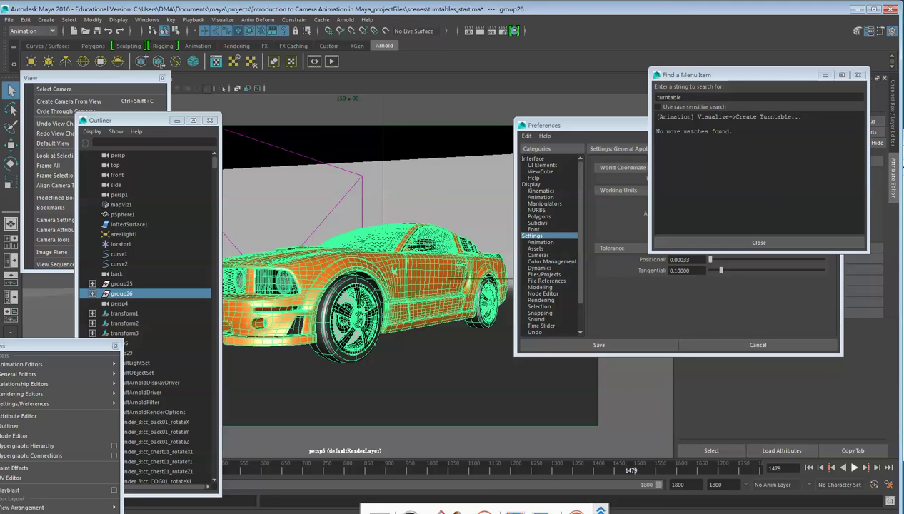
Review the Script Editor history, then retry the 144-frame turntable, which errors needing a 3D viewport.
click(880, 495)
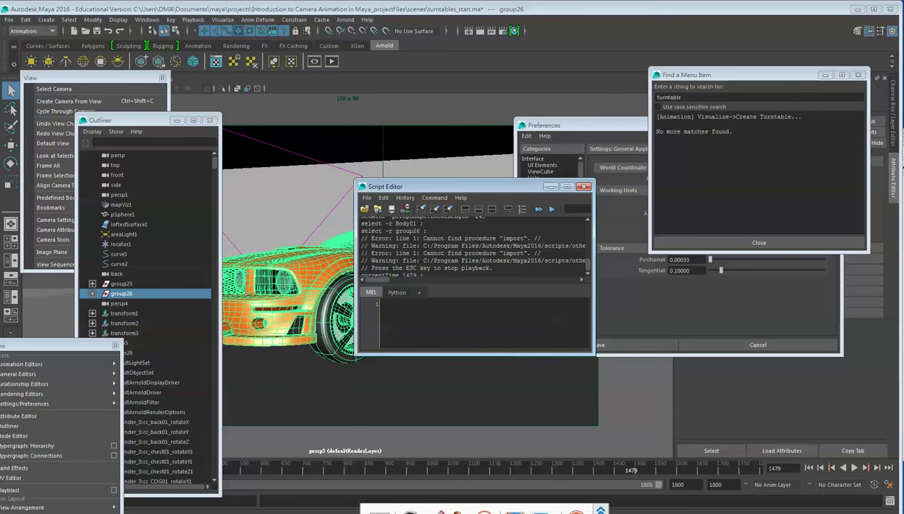
drag(592, 353, 704, 428)
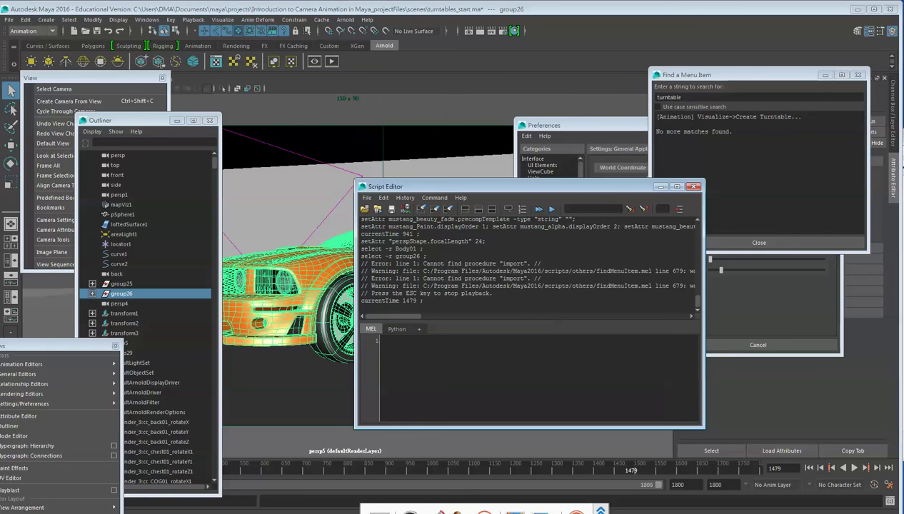
click(660, 187)
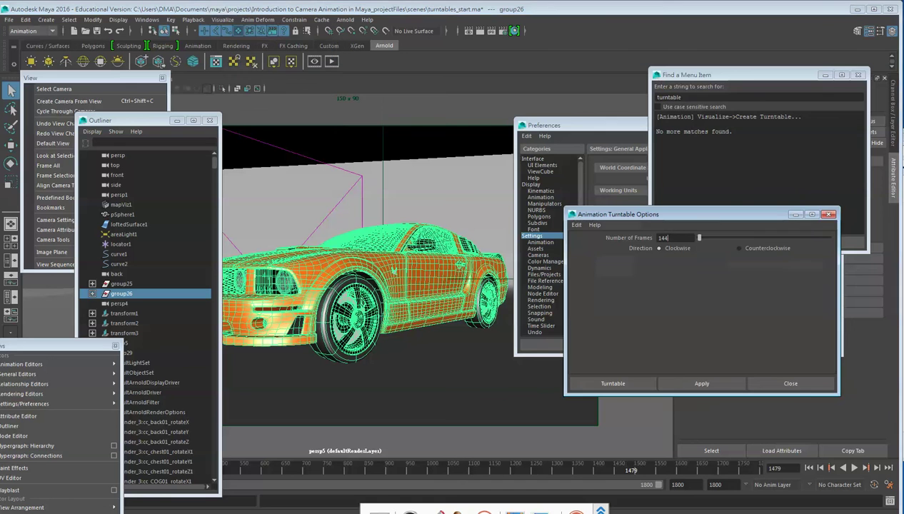
click(612, 383)
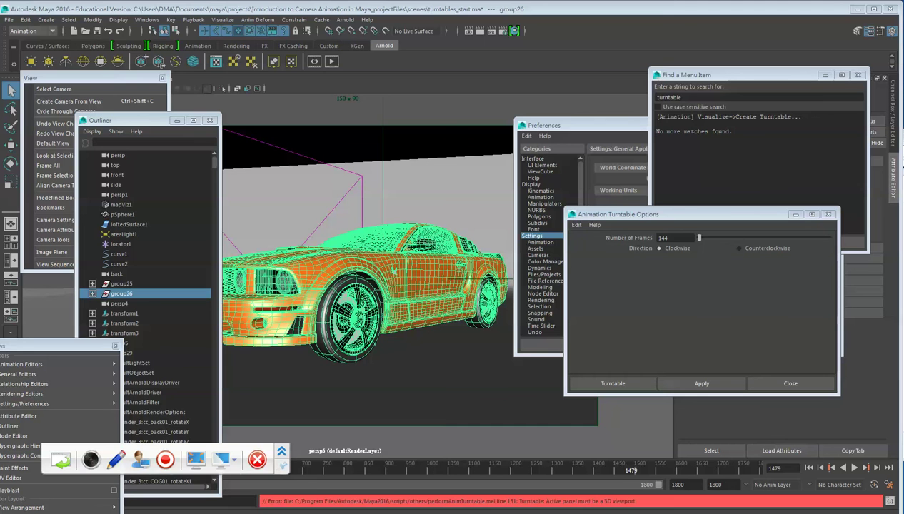
Make the viewport look through persp, create the turntable, and play turnTableCamera2's orbit.
click(176, 120)
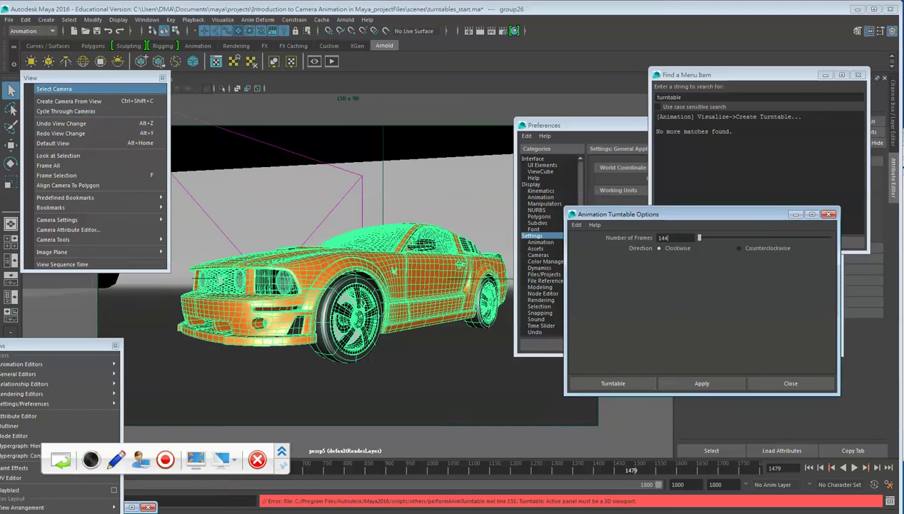
click(163, 78)
mouse_move(193, 88)
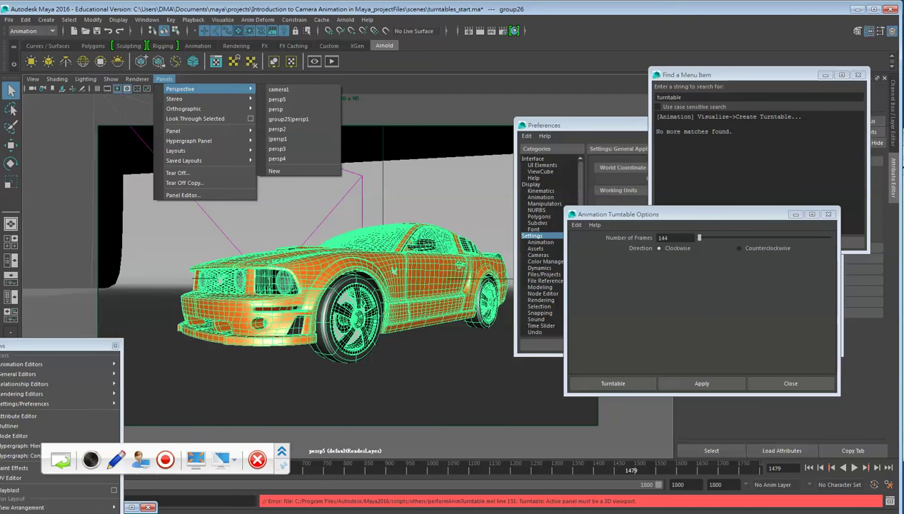
click(276, 110)
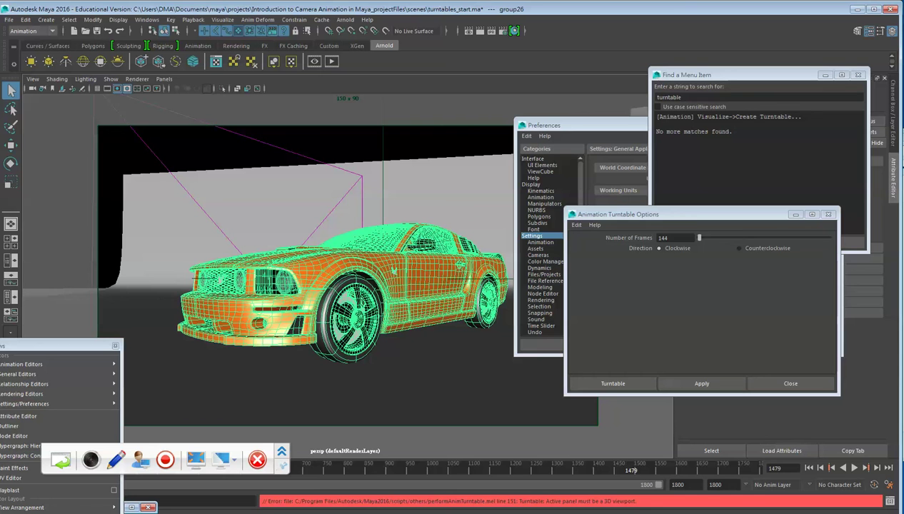
click(612, 384)
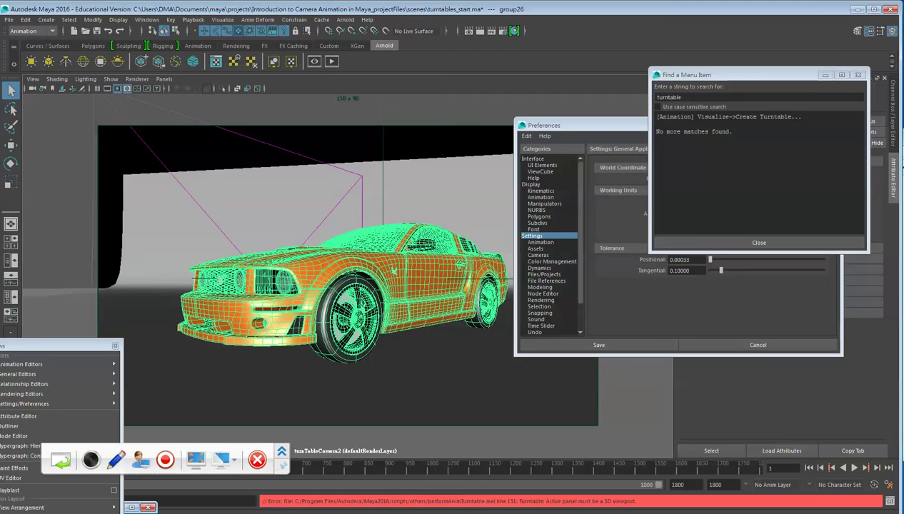
click(853, 467)
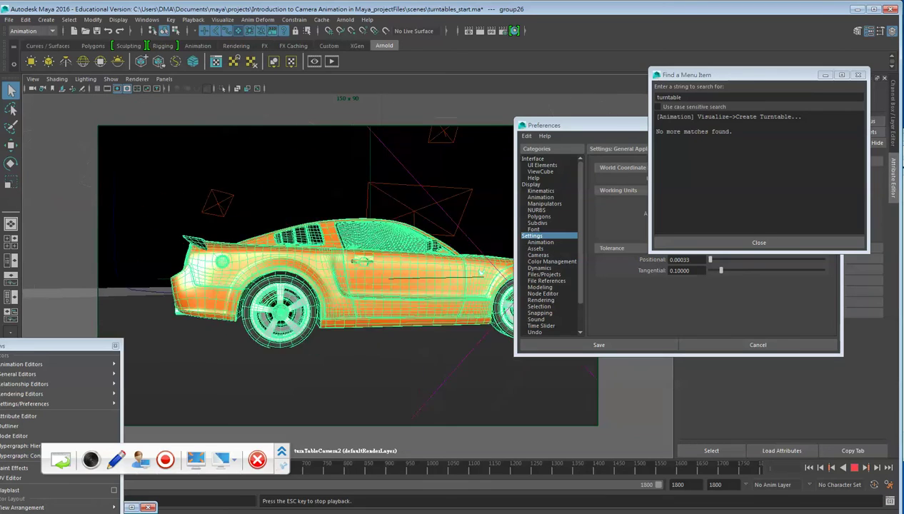
Stop playback at frame 125 and minimize the Find a Menu Item and Preferences windows.
key(Escape)
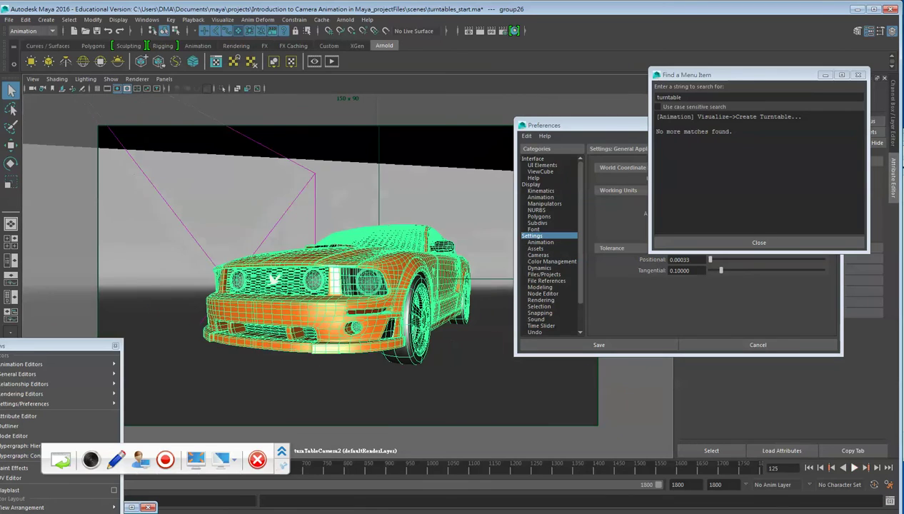
click(825, 75)
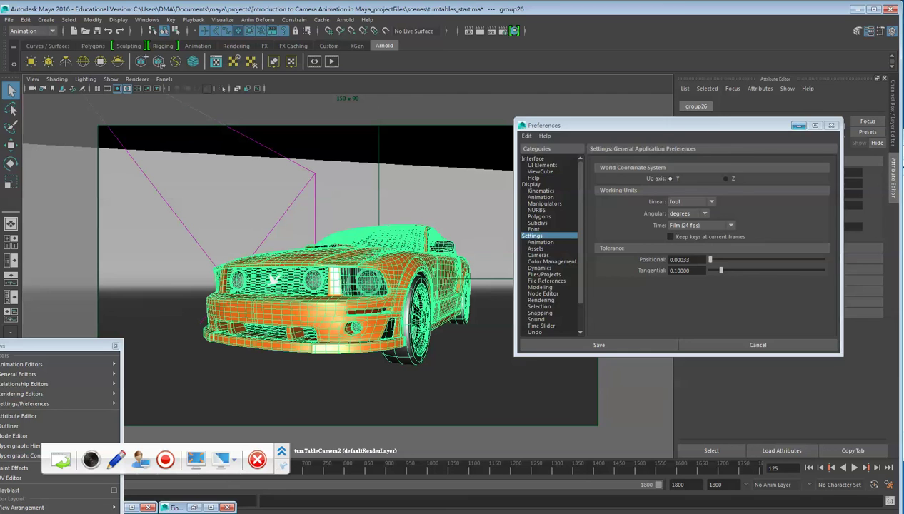
click(798, 124)
click(32, 79)
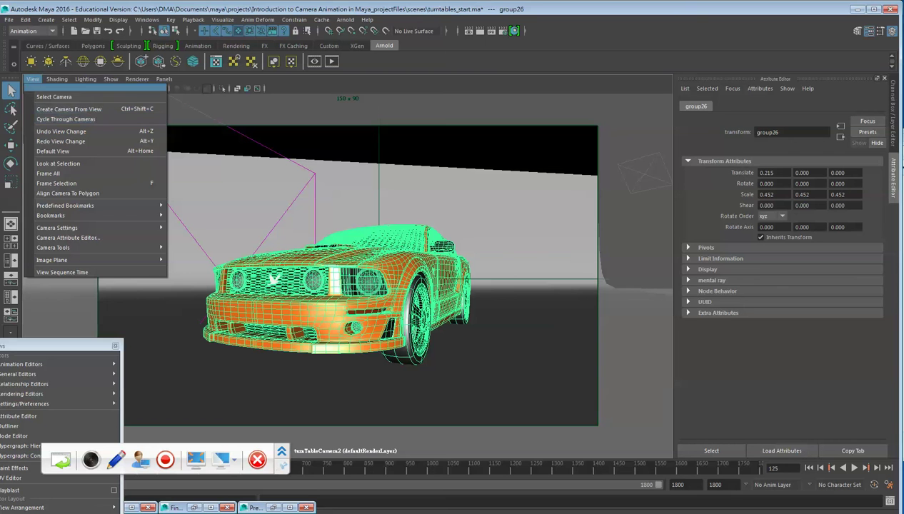
Tear off the View menu and select turnTableCamera2, showing its channels.
click(93, 87)
drag(72, 95, 53, 212)
click(32, 79)
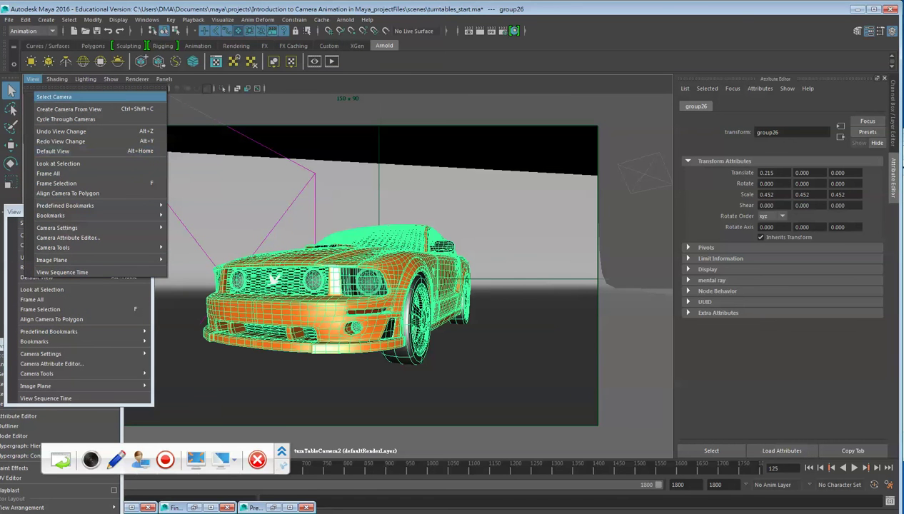
click(53, 97)
key(ctrl+a)
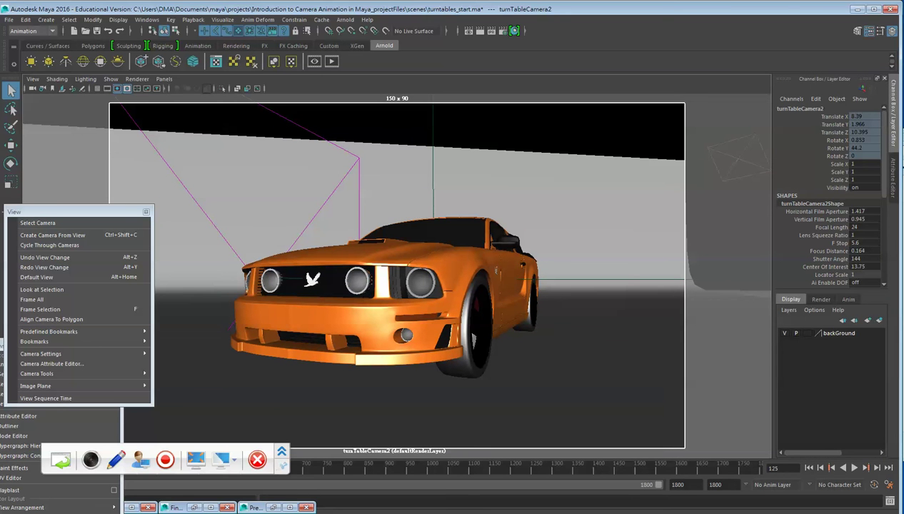
Unlock turnTableCamera2's Translate and Rotate channels in the Channel Box.
drag(828, 116, 828, 156)
right_click(825, 151)
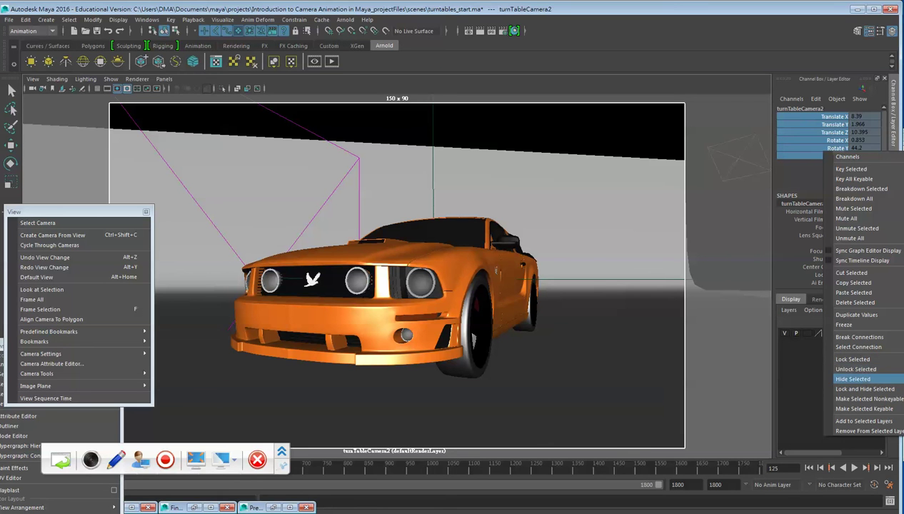
click(855, 369)
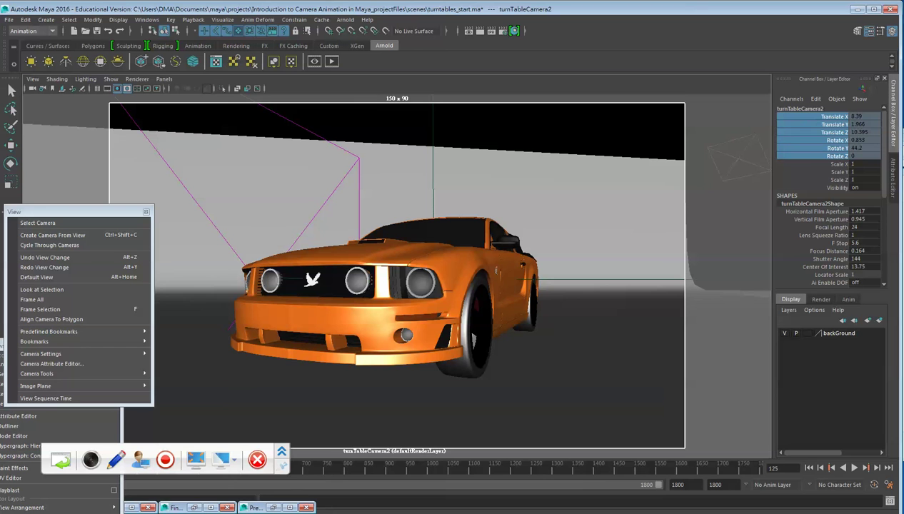
click(831, 227)
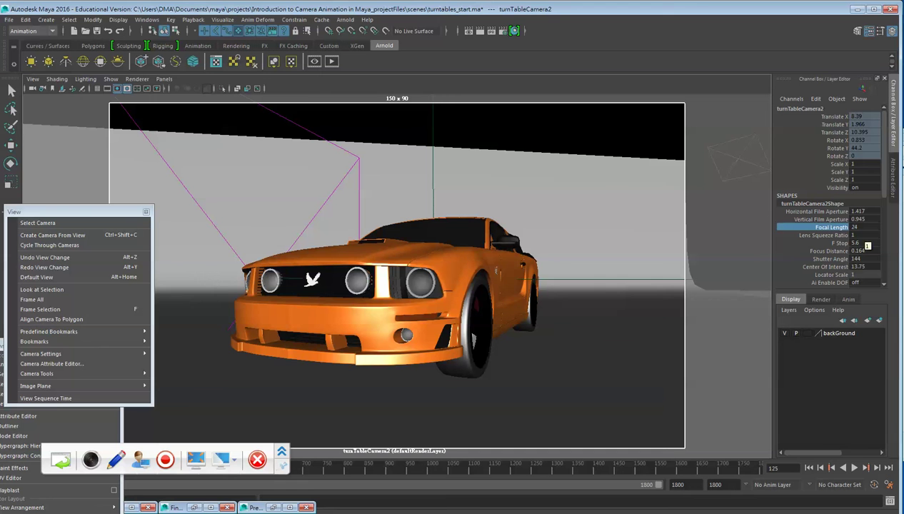
Play the turntable, stop it at frame 54, and open the Outliner.
click(854, 467)
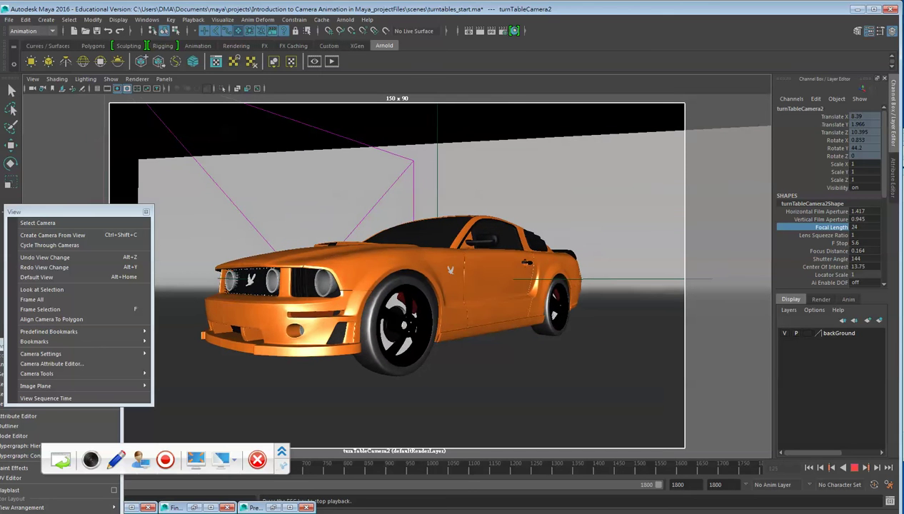
key(Escape)
key(alt+v)
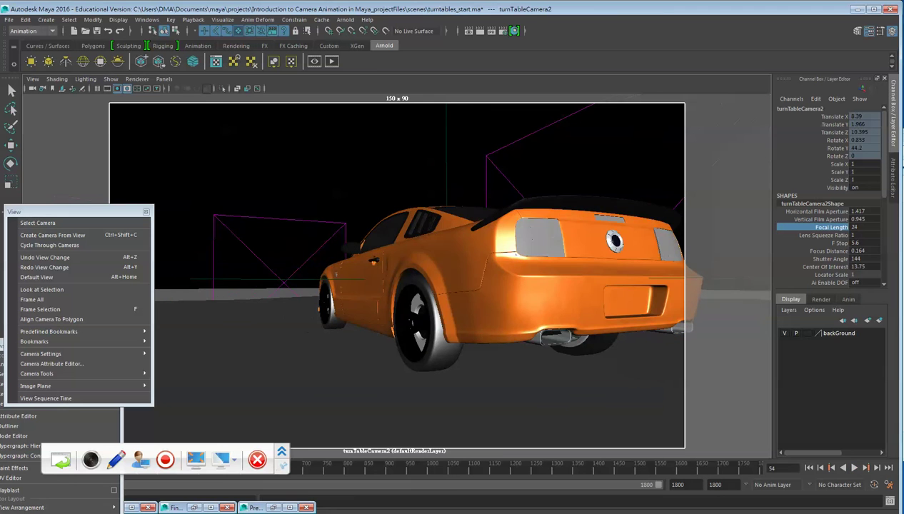
key(alt+v)
click(146, 20)
click(161, 106)
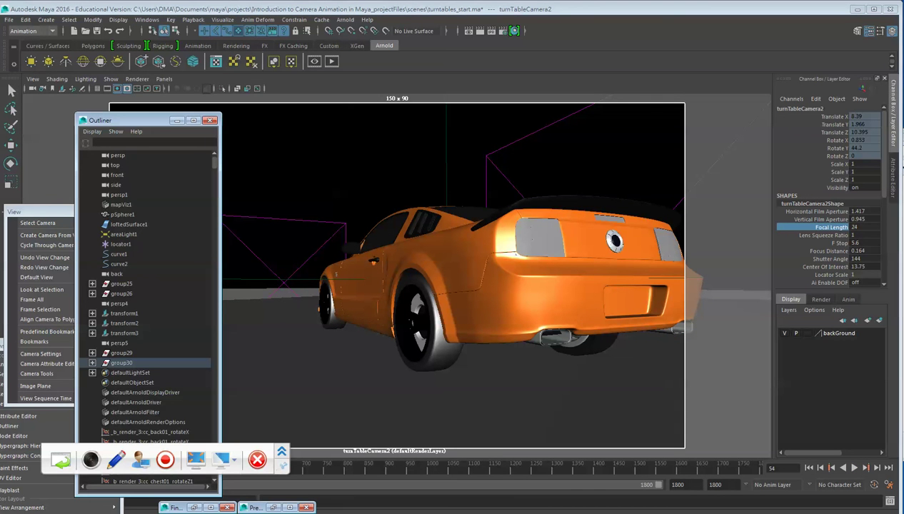
Move the Outliner to the middle and filter it by 'tu'.
scroll(149, 299, down, 10)
scroll(143, 314, up, 10)
mouse_move(143, 120)
mouse_down()
mouse_move(369, 85)
mouse_move(465, 59)
mouse_up()
scroll(464, 286, down, 5)
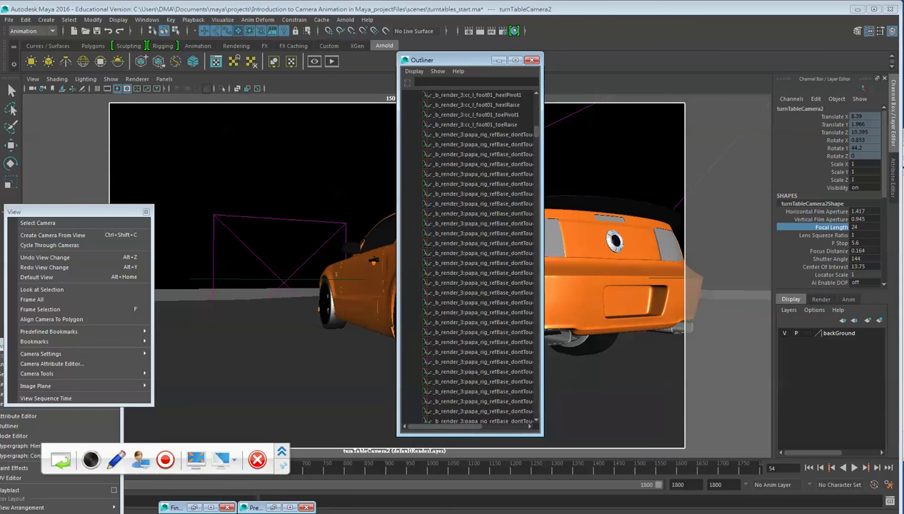
scroll(464, 286, down, 10)
scroll(464, 285, up, 5)
scroll(464, 302, up, 10)
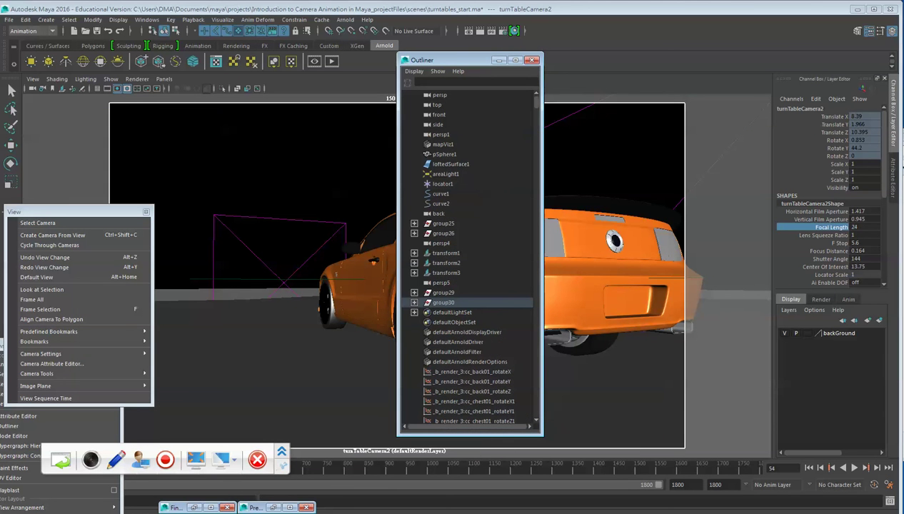
text(tu*)
key(Return)
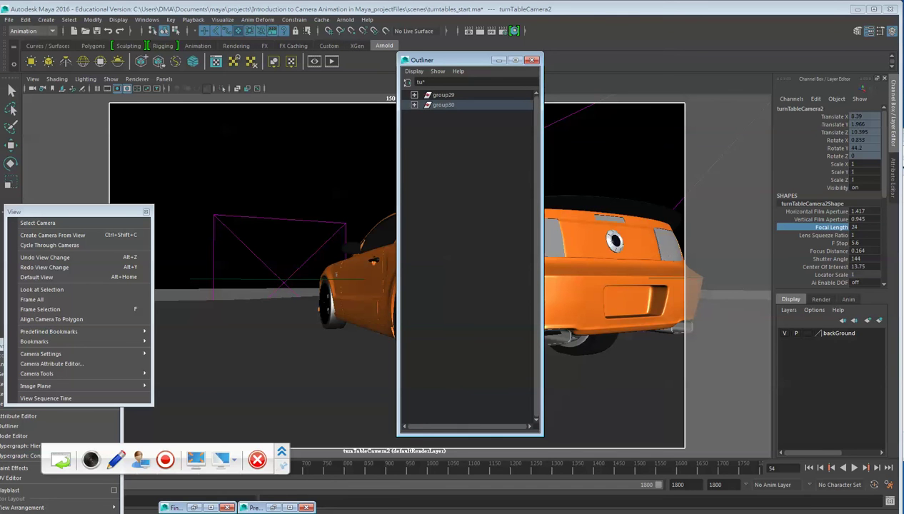
Expand group30 to find turnTableCamera2, minimize the Outliner, and switch to the broadcast system.
click(414, 104)
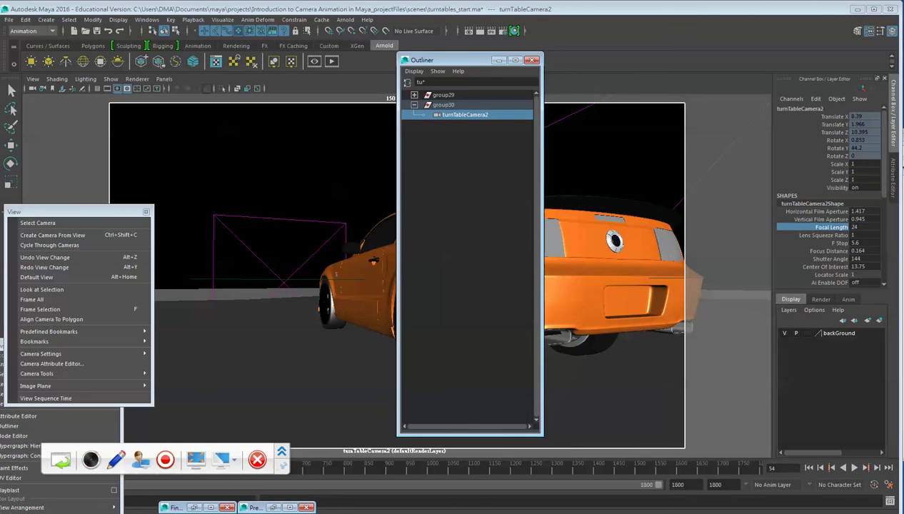
click(499, 60)
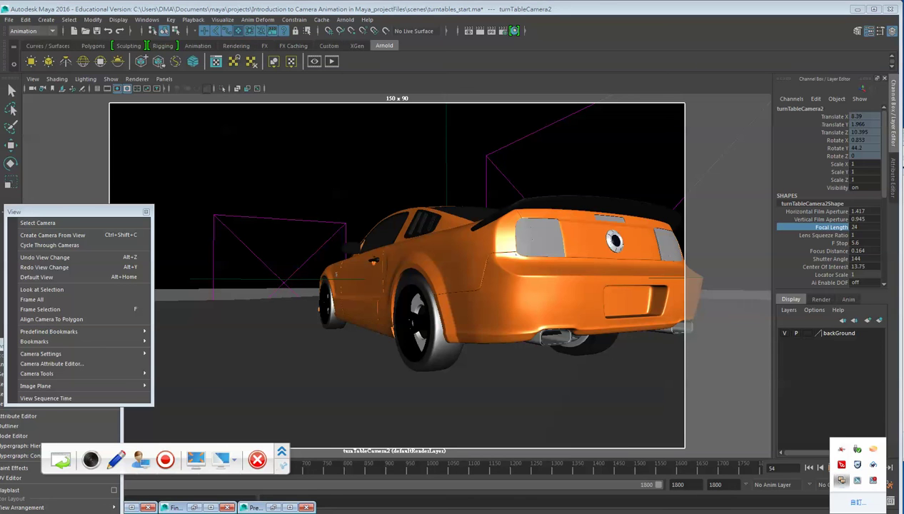
right_click(842, 480)
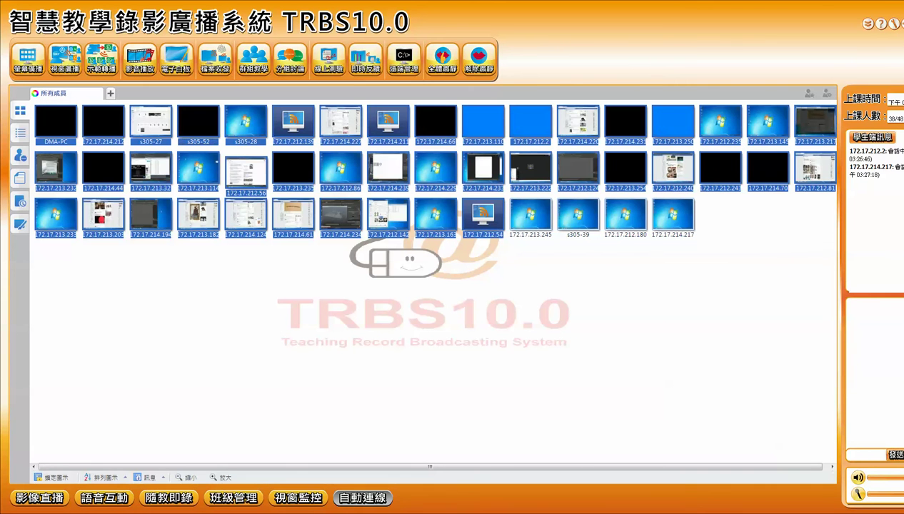